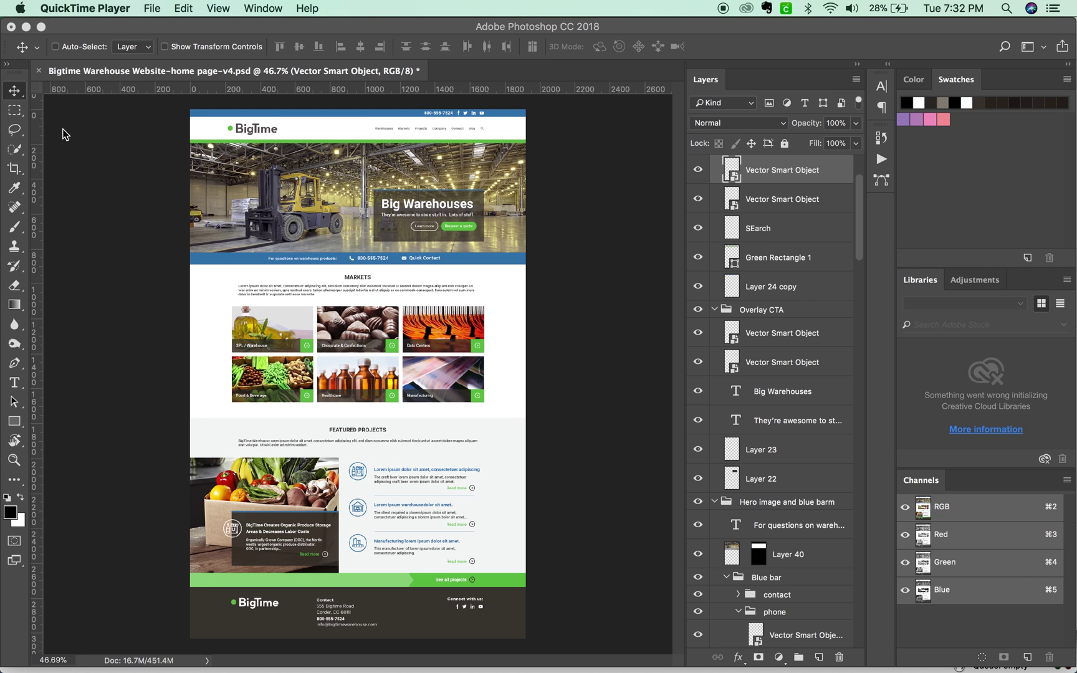
# - Save the mockup as 'Bigtime Warehouse Website-home page-v4 copy.psd' with maximum compatibility
pyautogui.click(14, 114)
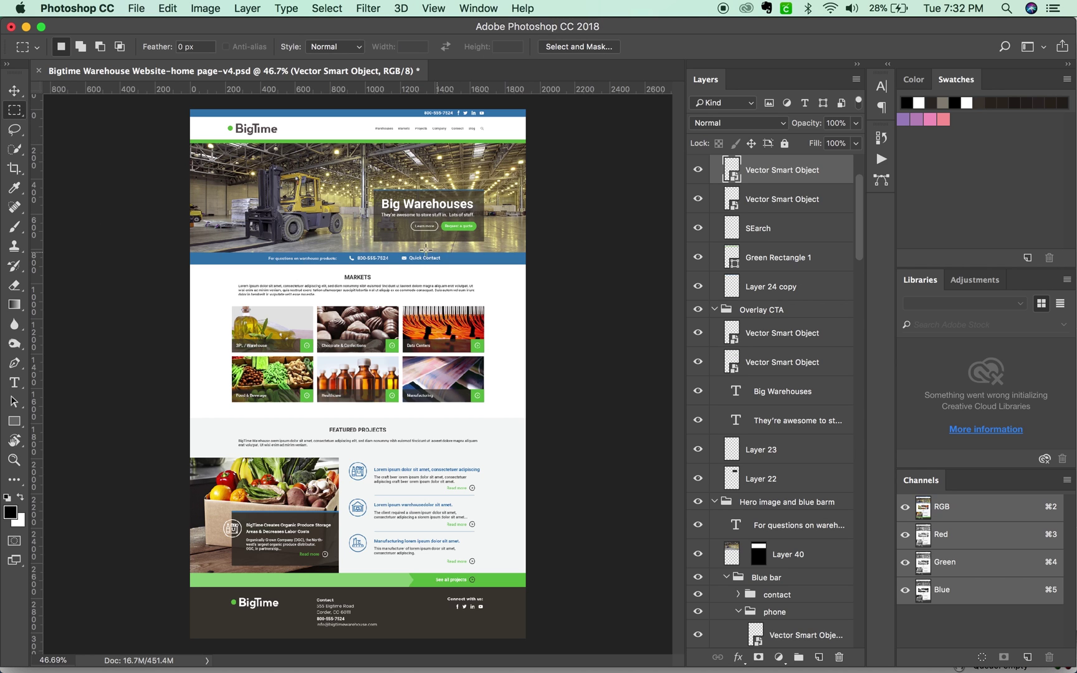
pyautogui.press('super+shift+s')
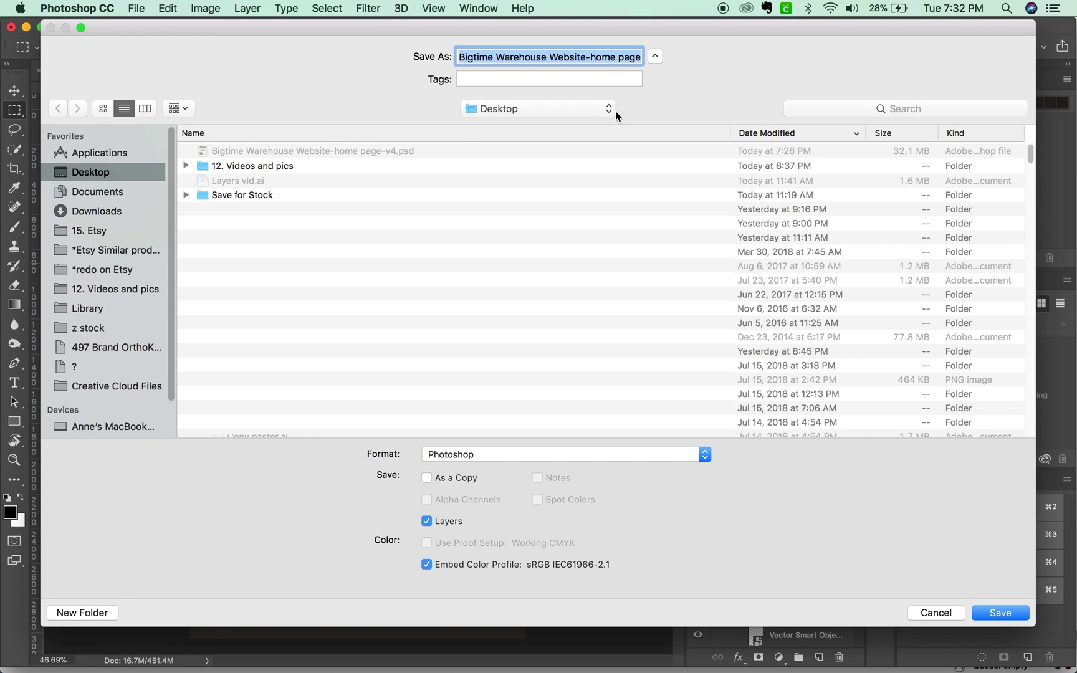
pyautogui.press('Right')
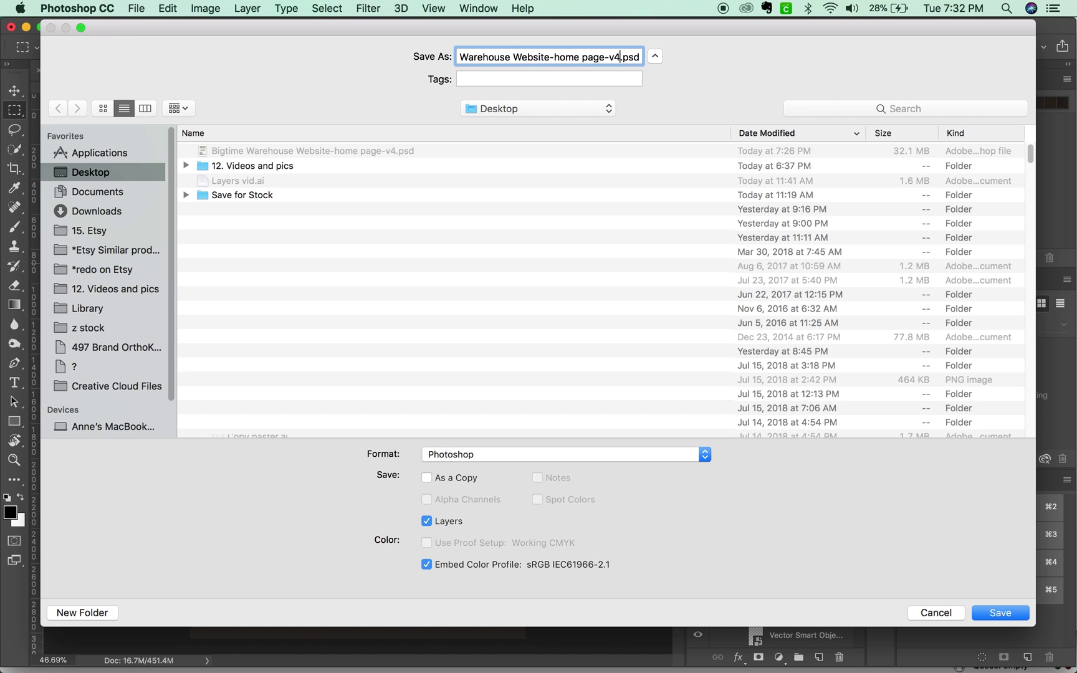
pyautogui.write('copy')
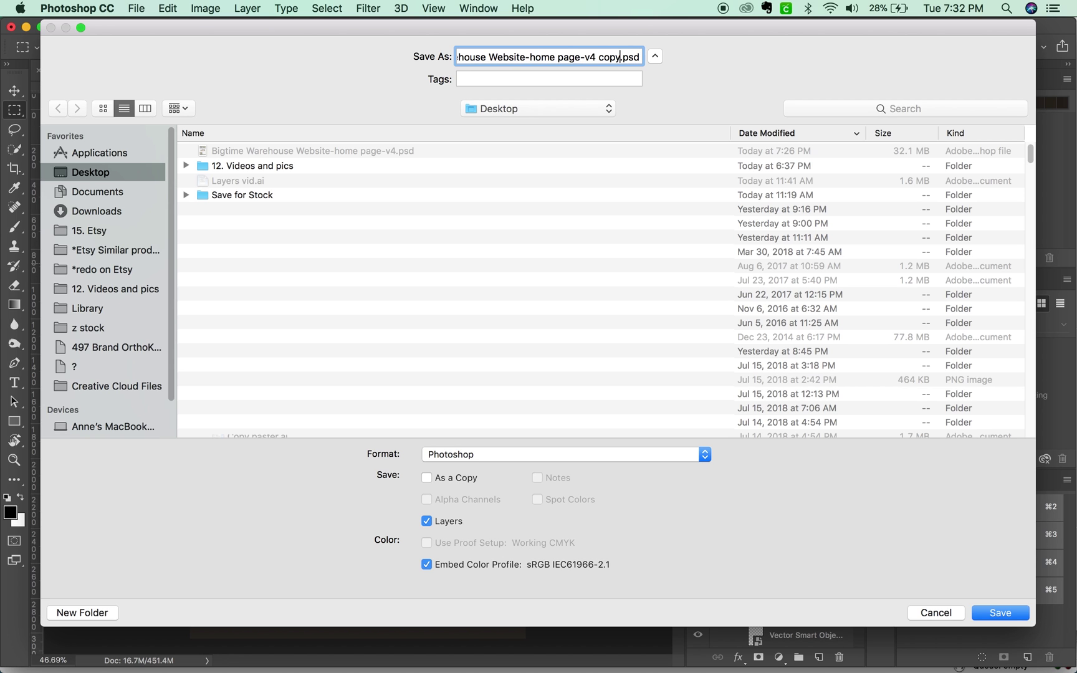
pyautogui.press('Return')
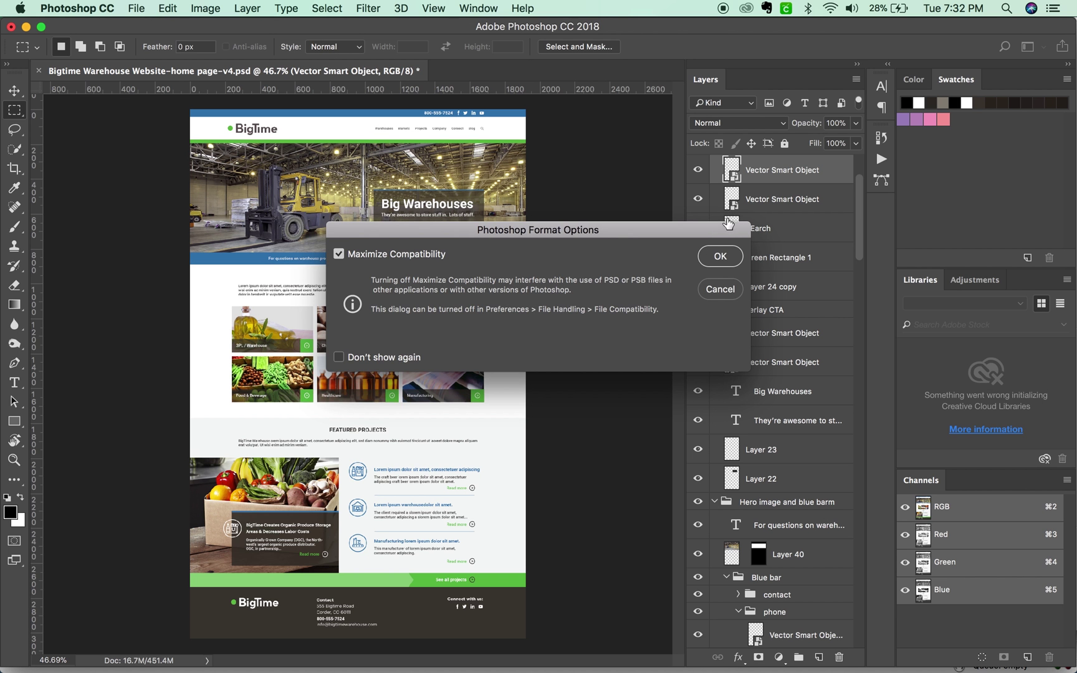
pyautogui.click(719, 259)
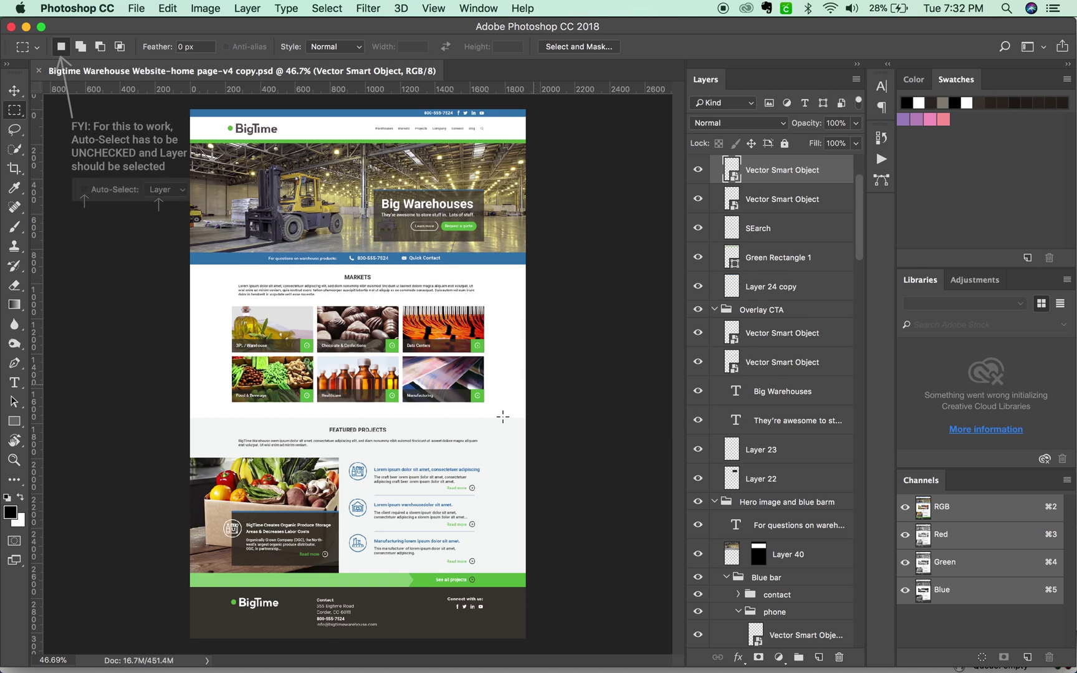
# - Select the footer, green projects bar and featured-project text layers and delete them
pyautogui.press('v')
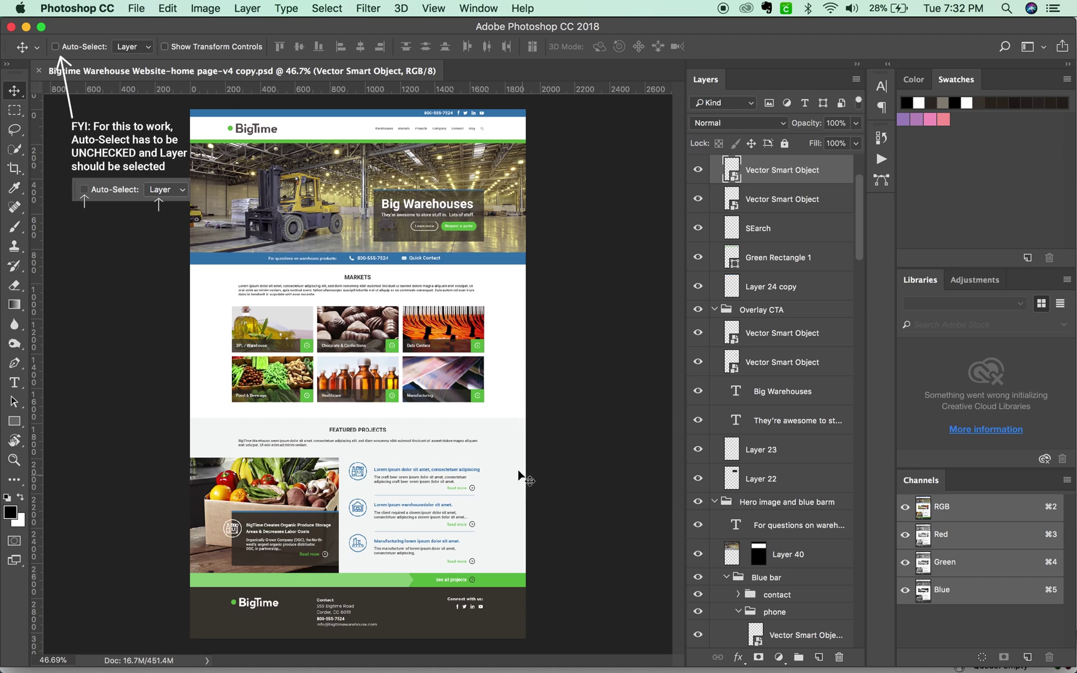
pyautogui.click(547, 465)
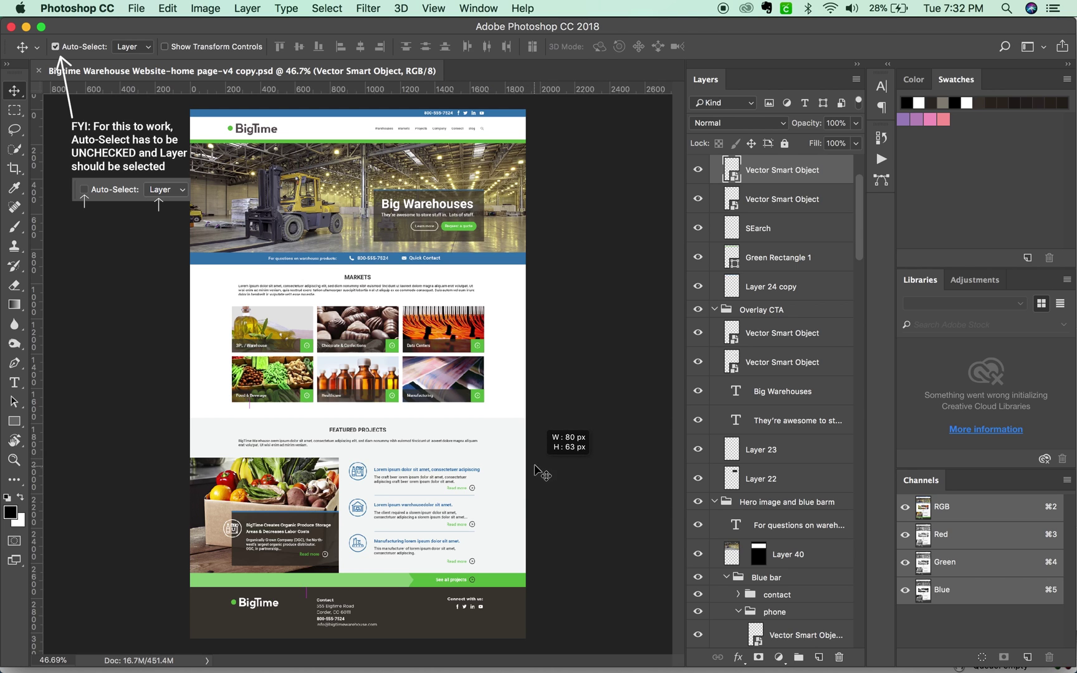
pyautogui.moveTo(544, 460); pyautogui.dragTo(371, 659)
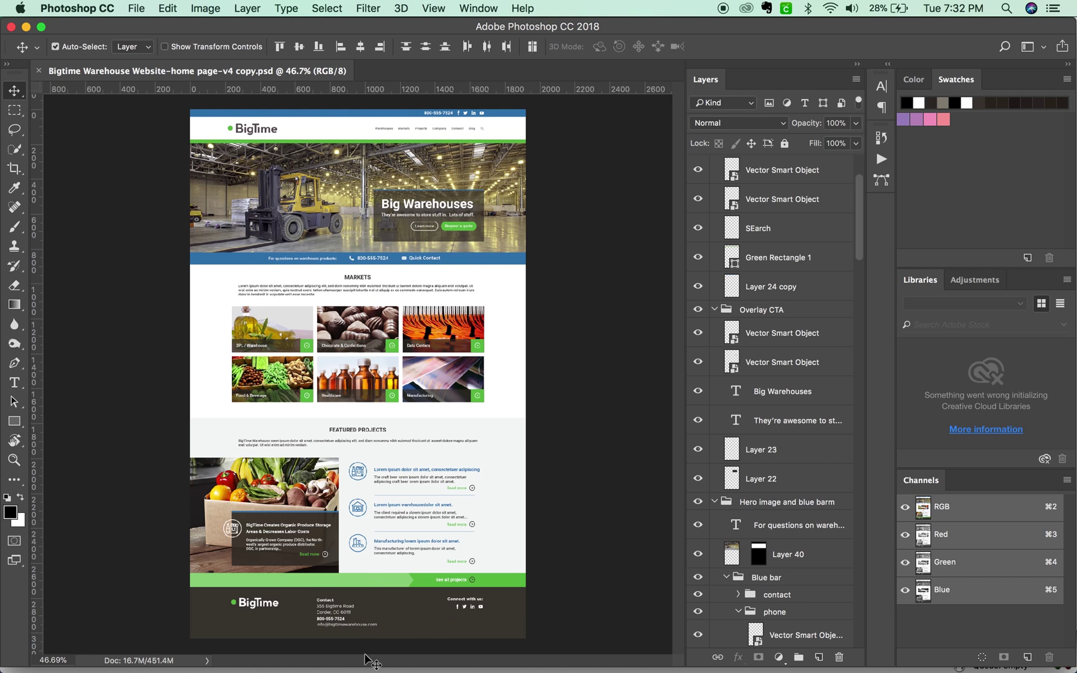
pyautogui.press('Delete')
pyautogui.press('super+alt+z')
pyautogui.press('super+alt+z')
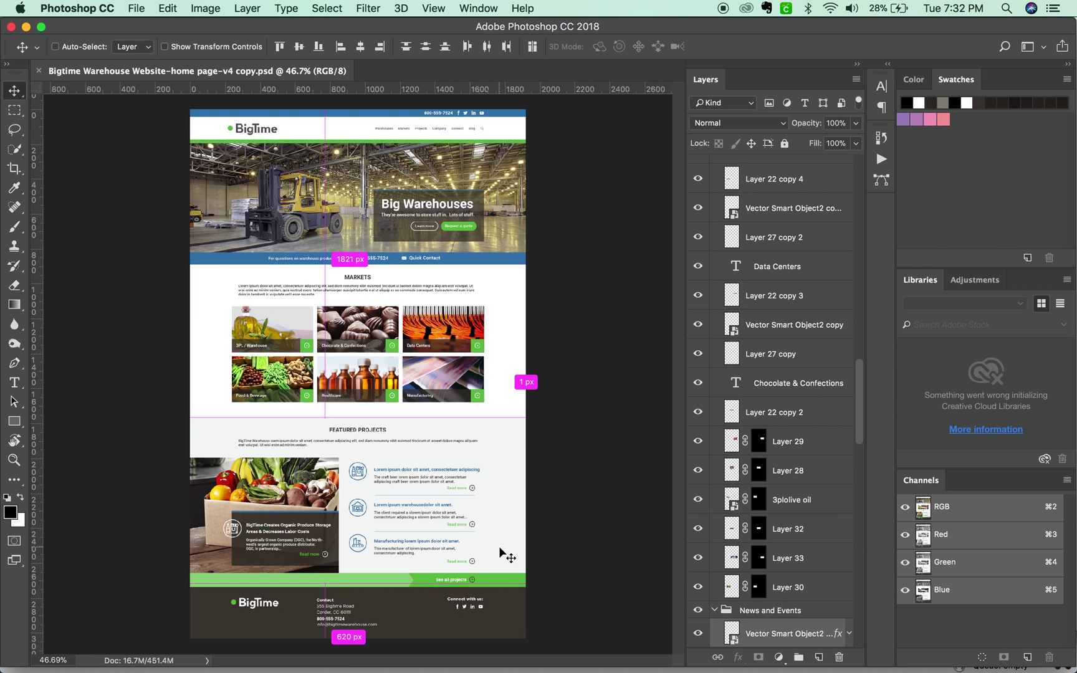
pyautogui.moveTo(860, 387); pyautogui.dragTo(853, 617)
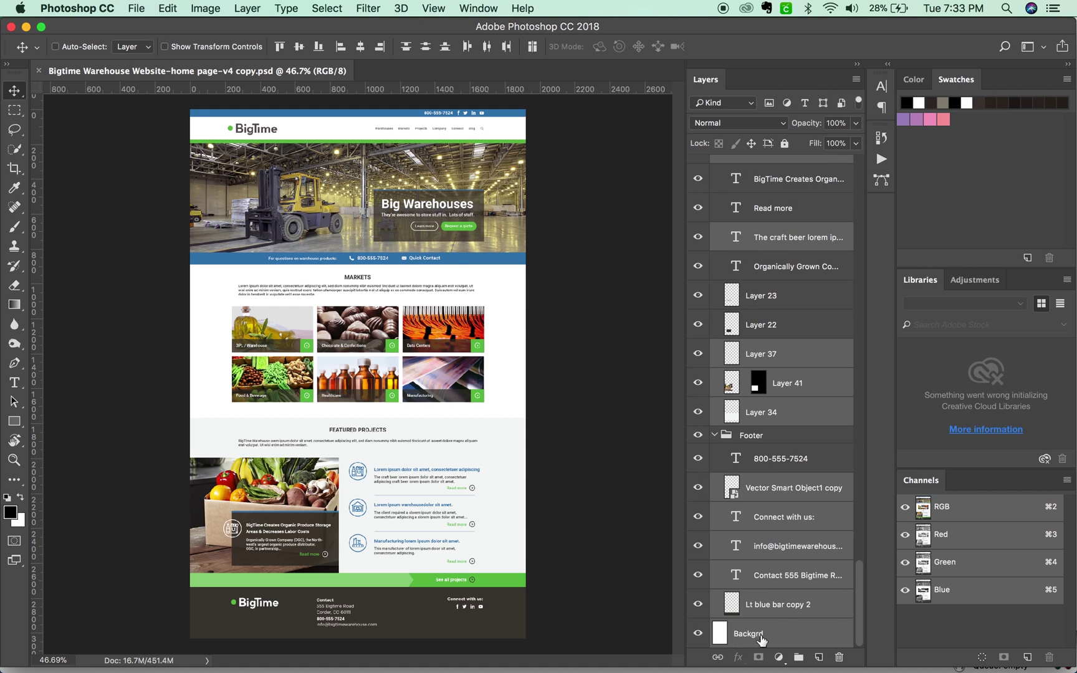
pyautogui.press('super')
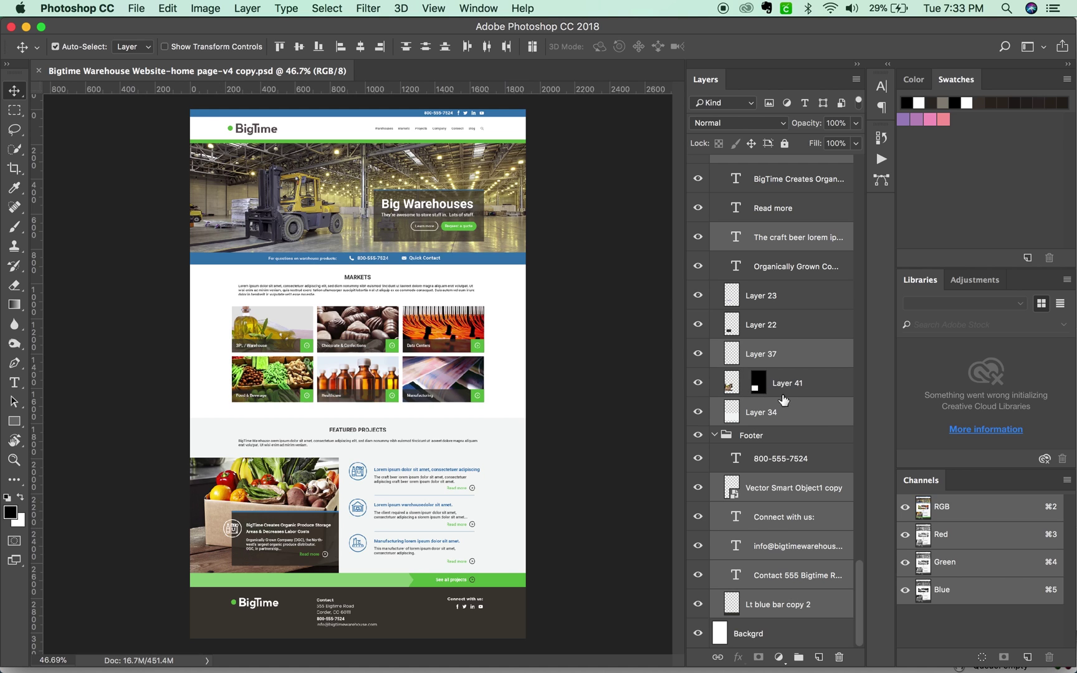
pyautogui.press('super')
pyautogui.press('Delete')
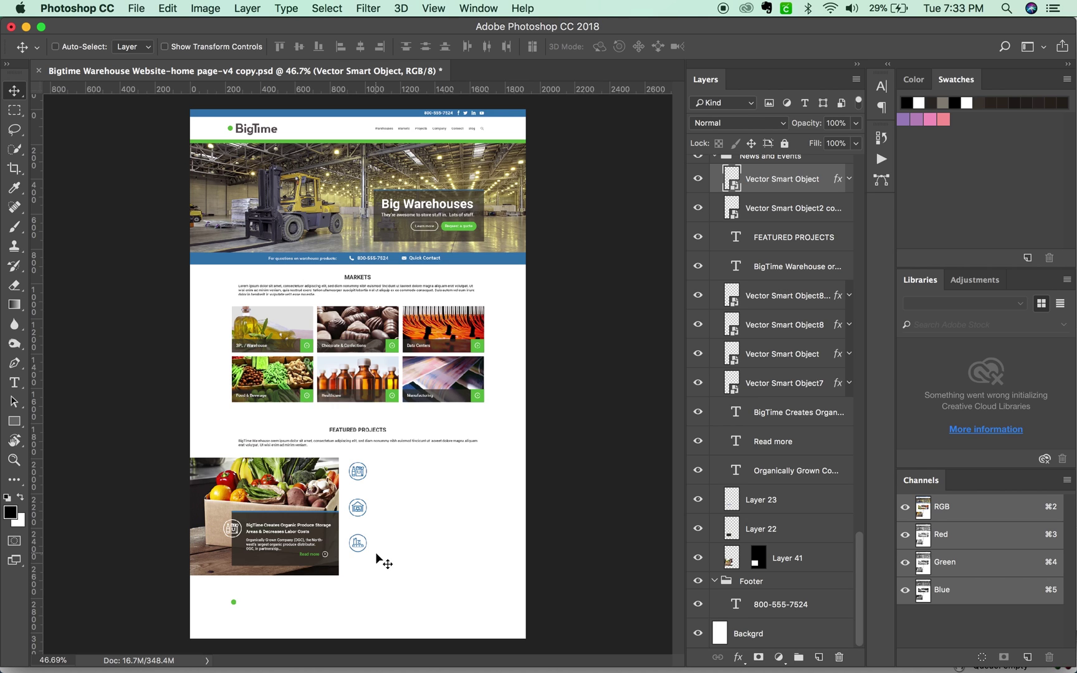
# - Hide the market tile photo layers and the produce photo, Layer 41
pyautogui.keyDown('super'); pyautogui.click(375, 552); pyautogui.keyUp('super')
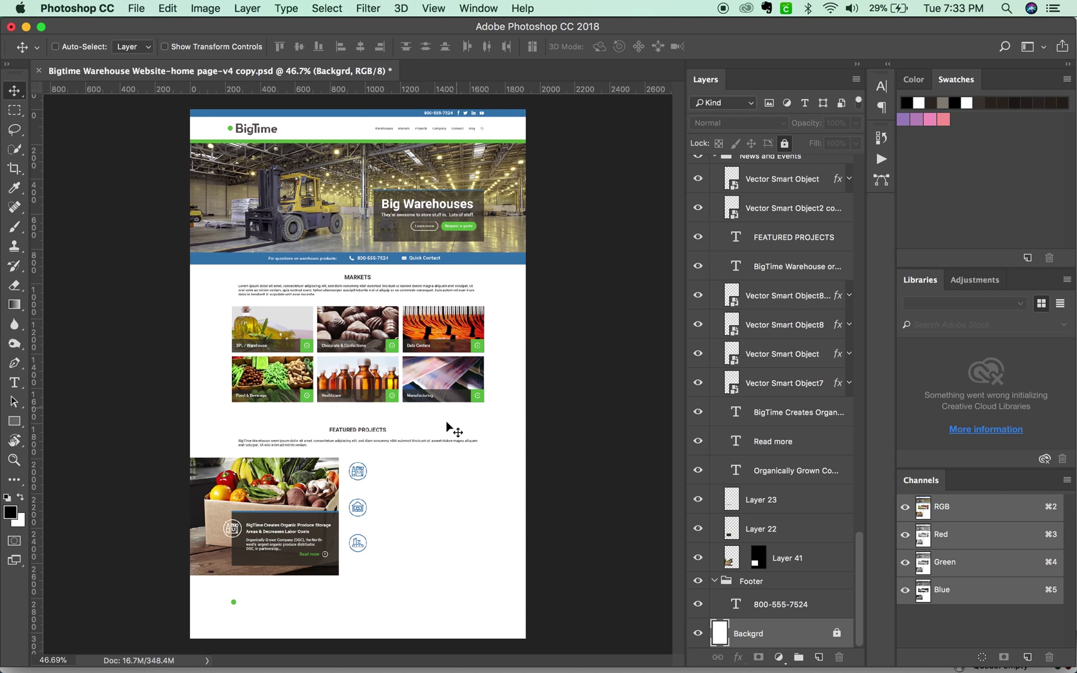
pyautogui.moveTo(509, 308)
pyautogui.keyDown('super'); pyautogui.mouseDown()
pyautogui.moveTo(478, 337)
pyautogui.moveTo(342, 381)
pyautogui.moveTo(206, 405)
pyautogui.moveTo(47, 399)
pyautogui.mouseUp(); pyautogui.keyUp('super')
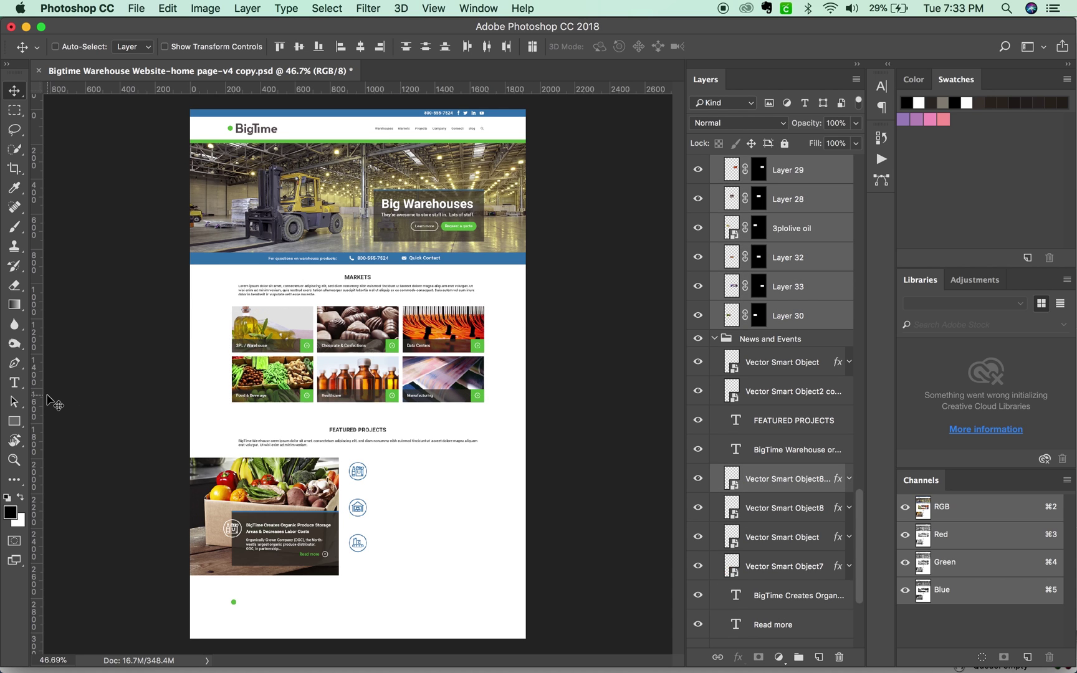
pyautogui.press('super+comma')
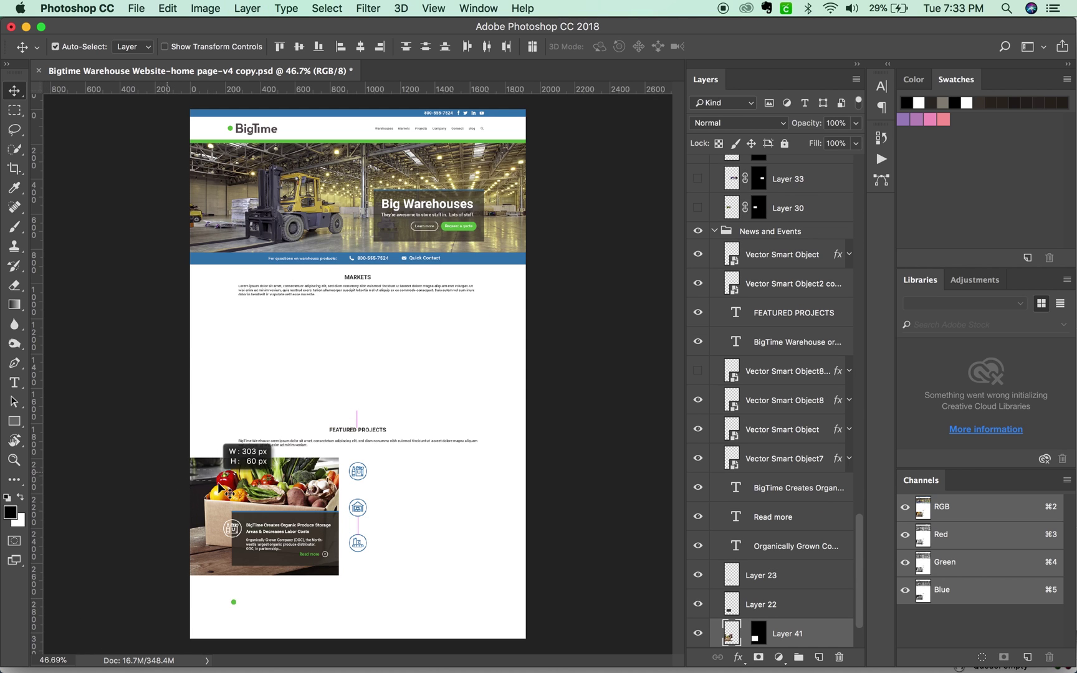
pyautogui.keyDown('super'); pyautogui.click(206, 481); pyautogui.keyUp('super')
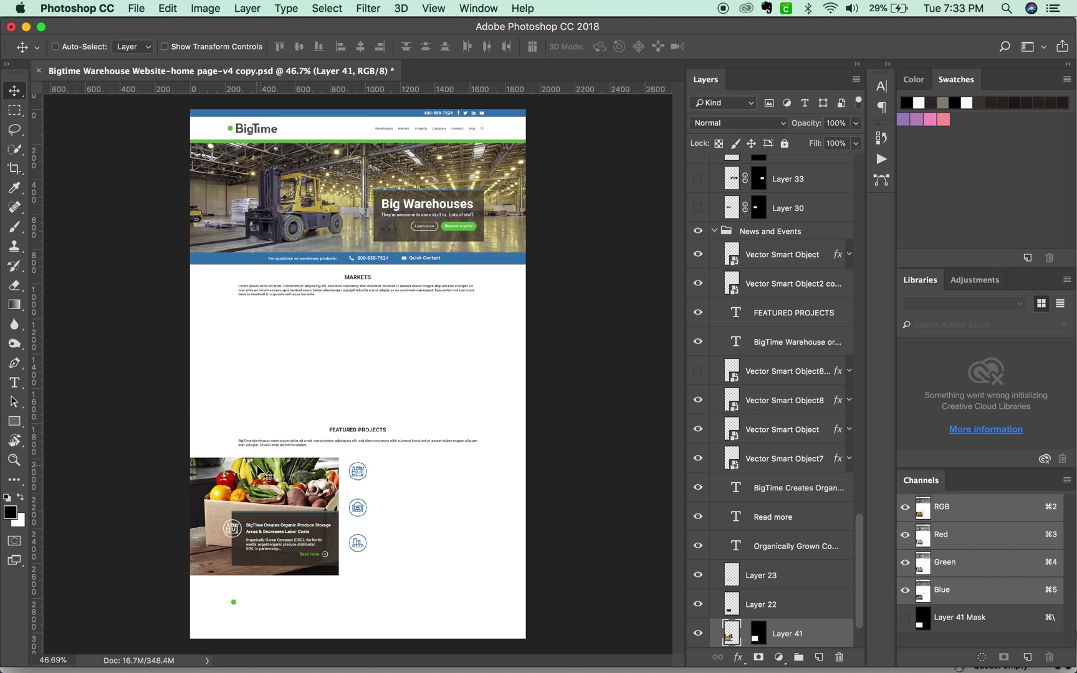
pyautogui.press('super+comma')
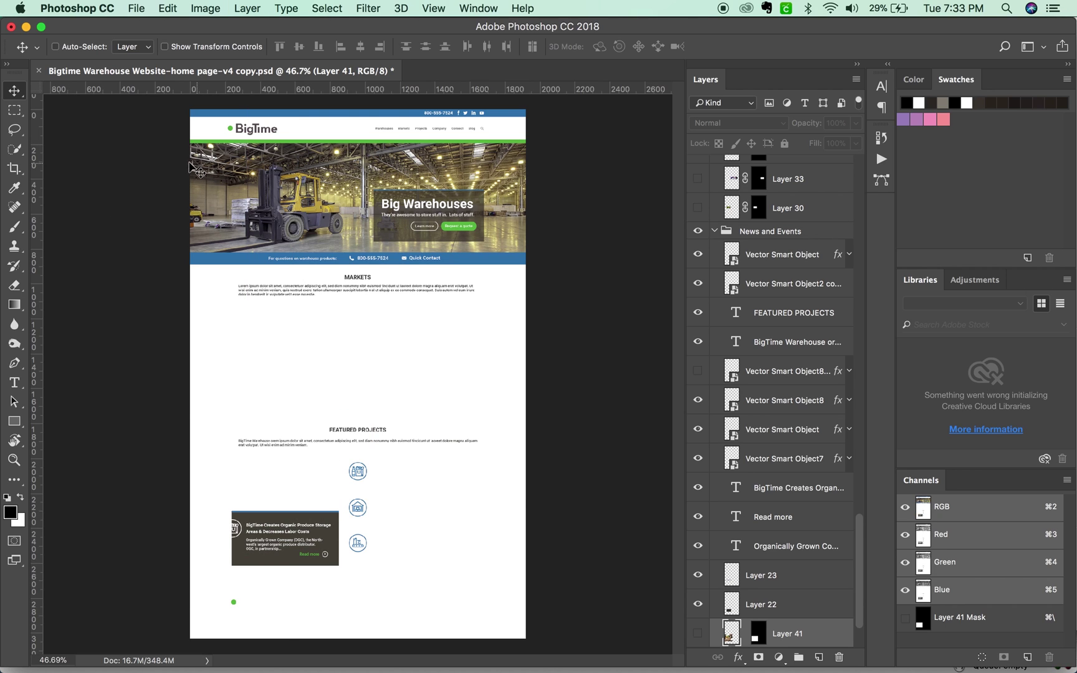
# - Hide the warehouse hero photo, Layer 40, and select the three featured-project icon layers
pyautogui.press('super')
pyautogui.keyDown('super'); pyautogui.click(159, 178); pyautogui.keyUp('super')
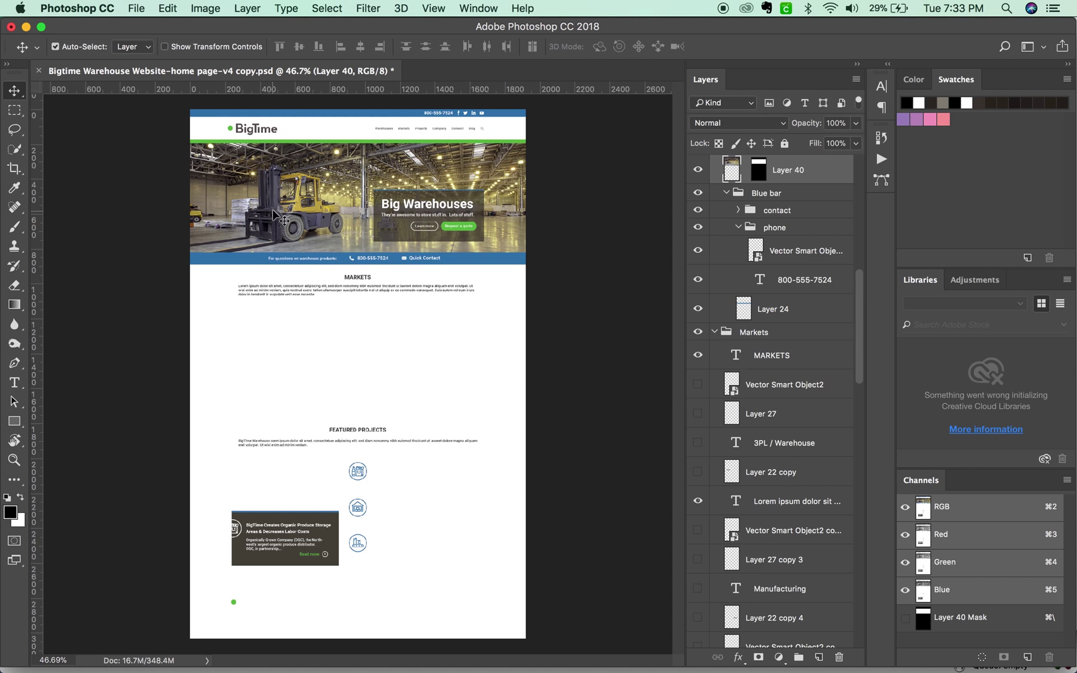
pyautogui.press('super+comma')
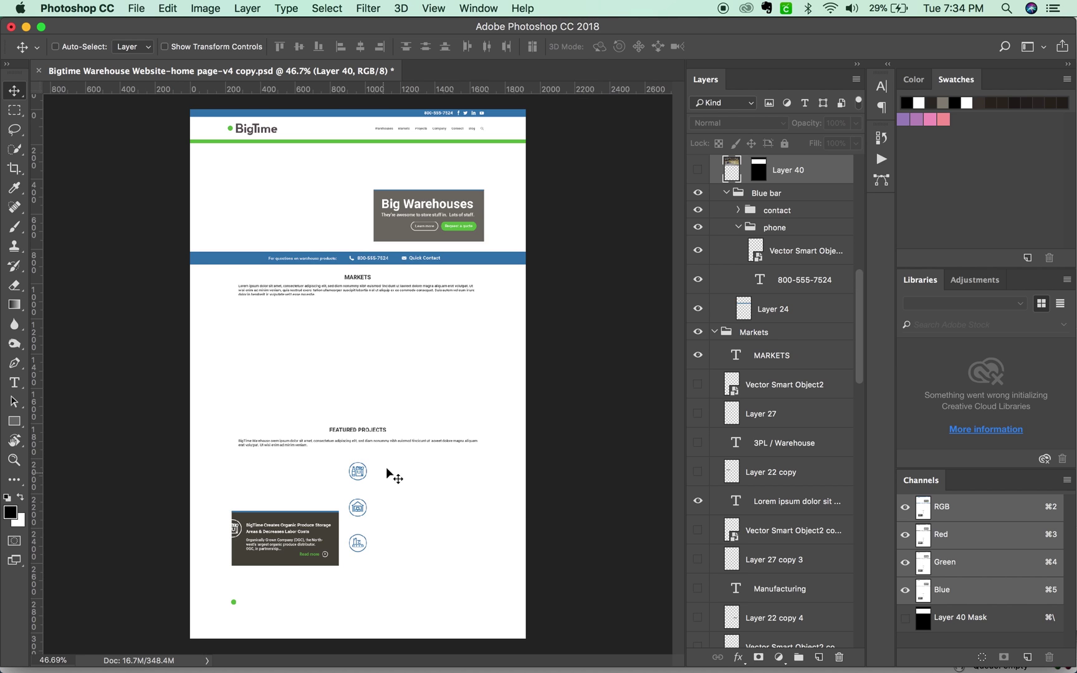
pyautogui.moveTo(379, 458); pyautogui.dragTo(348, 622)
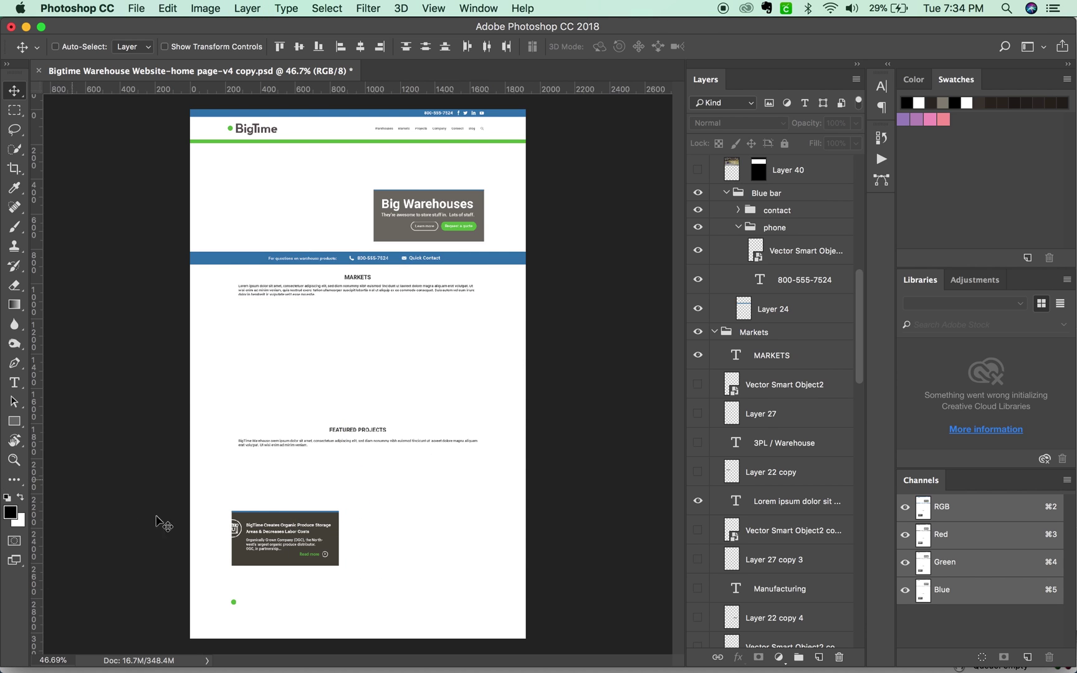
# - Hide the news box badge (Vector Smart Object8), header and text layers, re-showing the photos and icons
pyautogui.keyDown('super'); pyautogui.click(245, 537); pyautogui.keyUp('super')
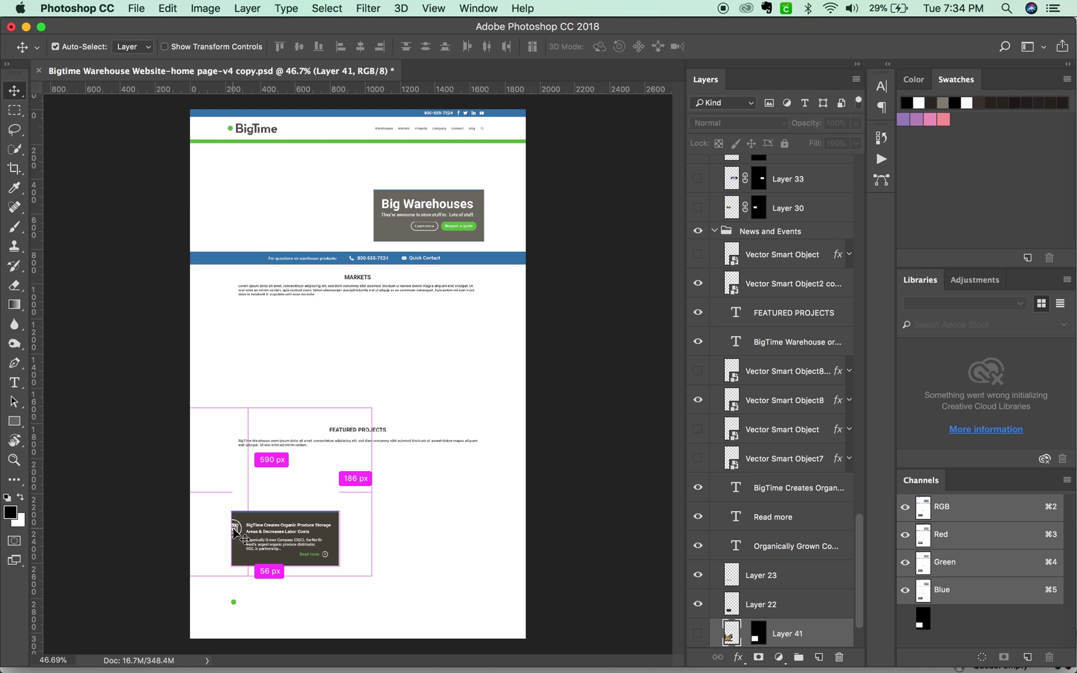
pyautogui.keyDown('super'); pyautogui.click(237, 529); pyautogui.keyUp('super')
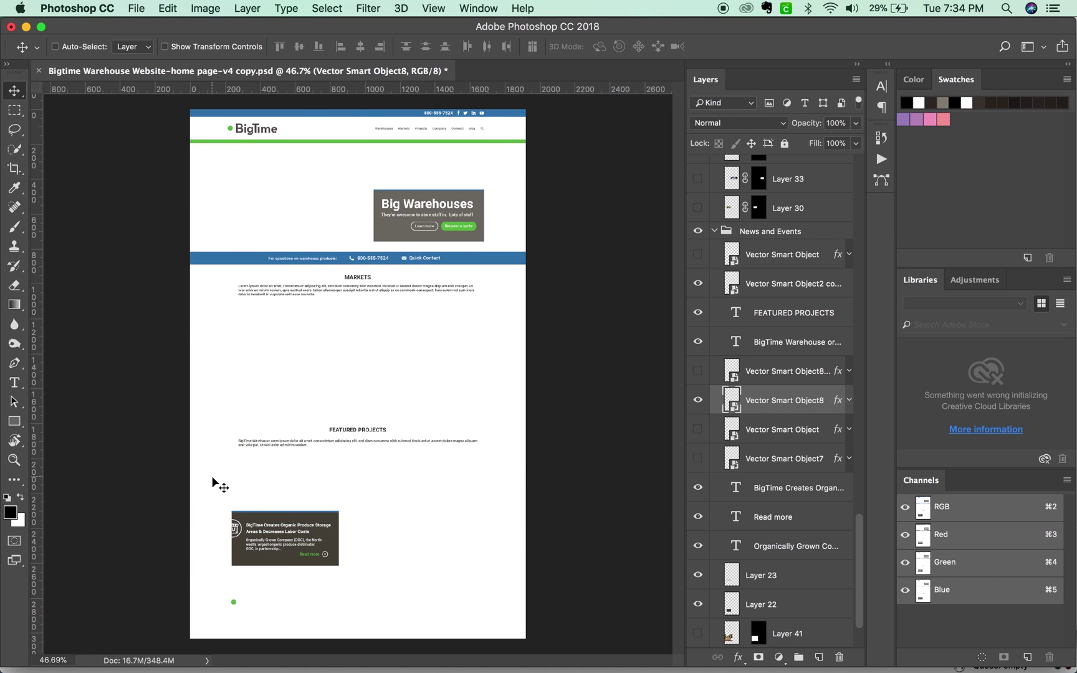
pyautogui.press('super+comma')
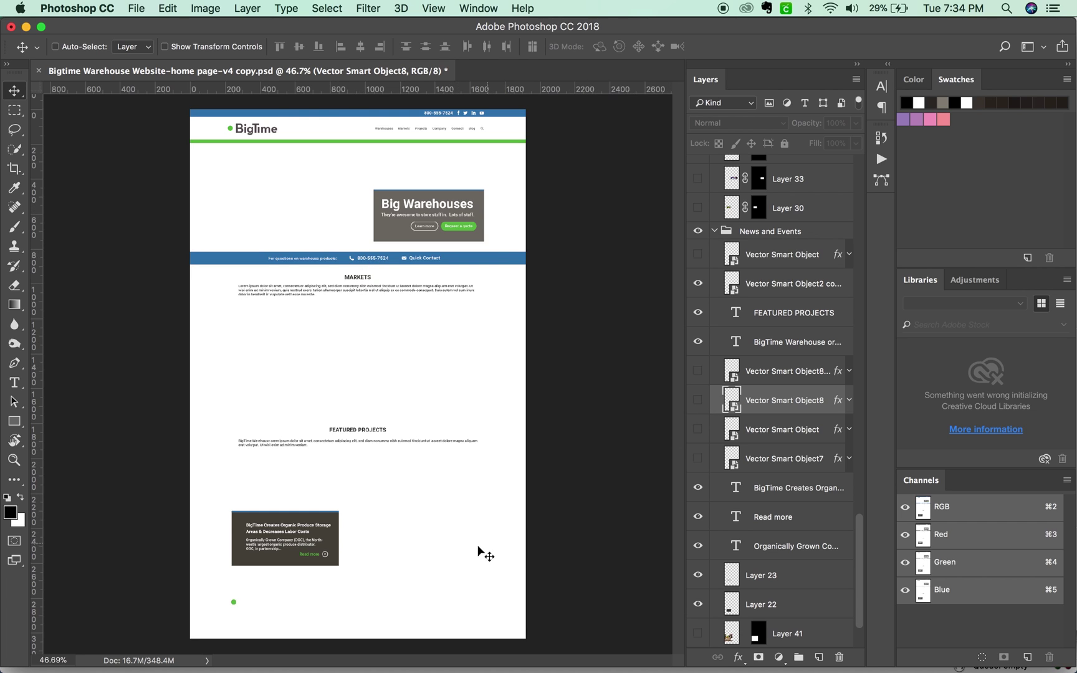
pyautogui.moveTo(524, 632); pyautogui.dragTo(1, 65)
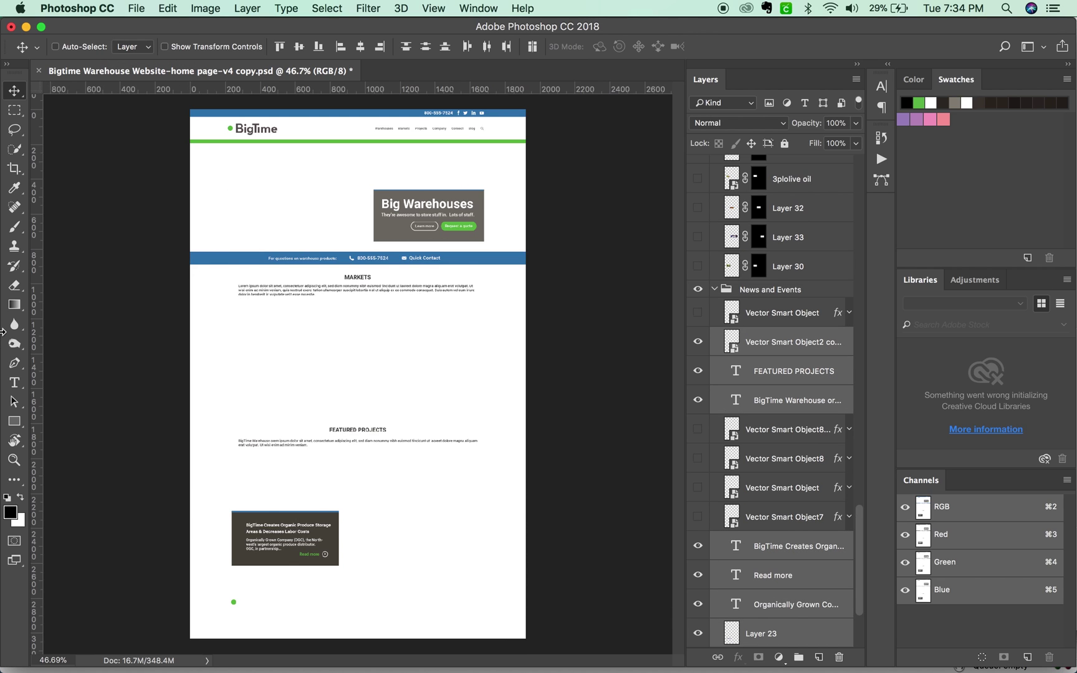
pyautogui.press('super+comma')
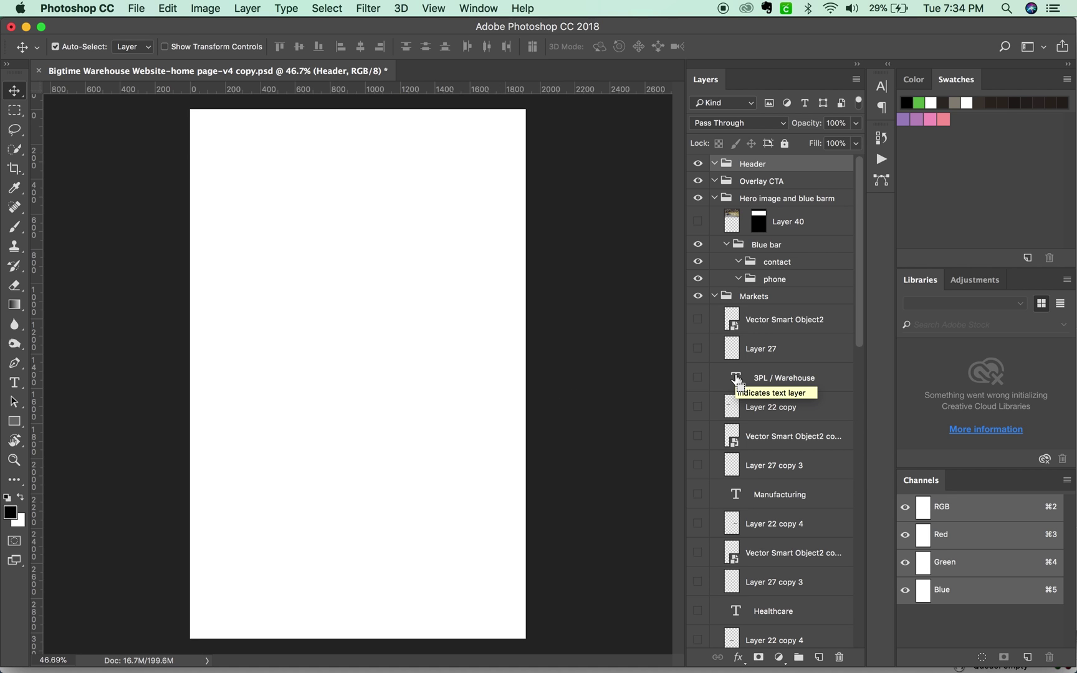
pyautogui.press('alt+super+comma')
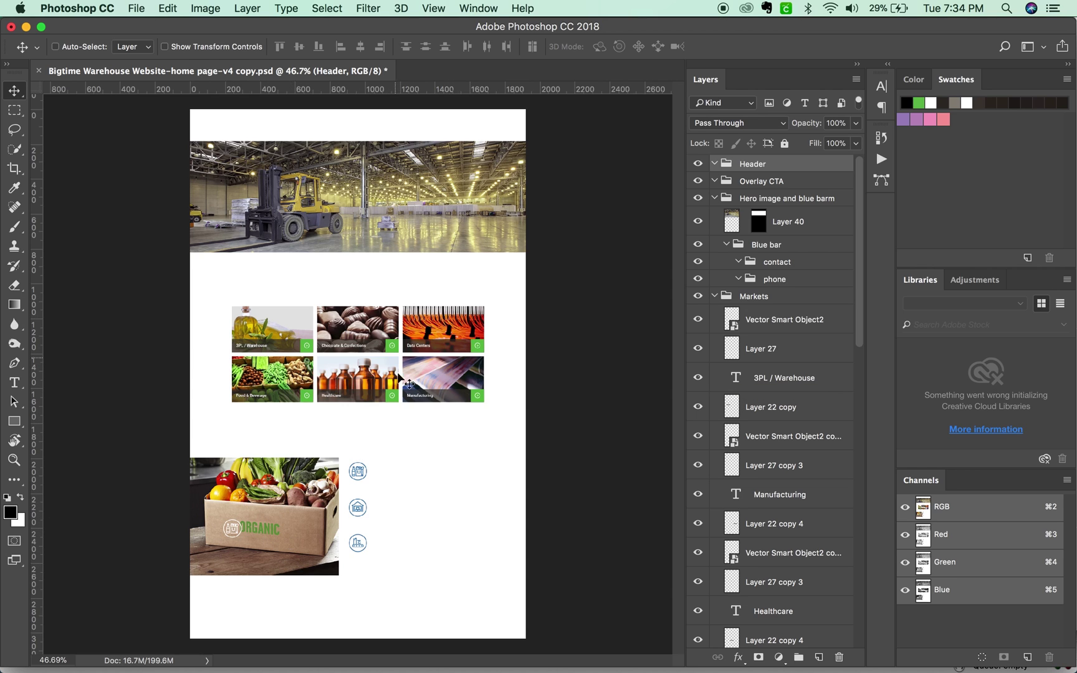
# - Zoom in on the market tiles and hide the hero and top- and bottom-row tile photos
pyautogui.press('z')
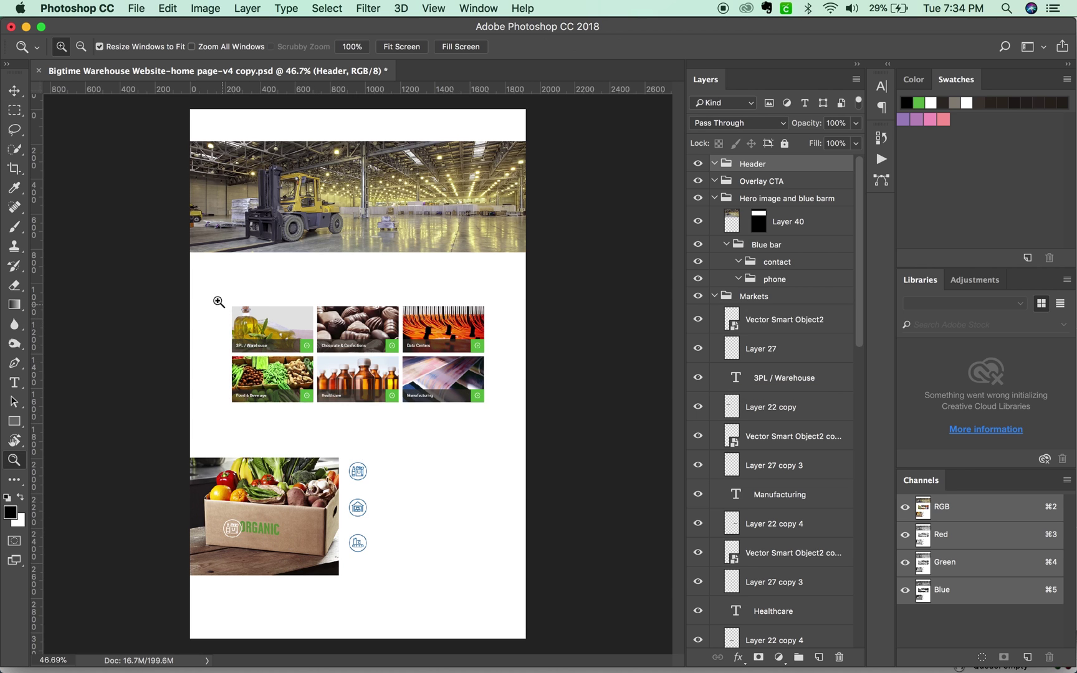
pyautogui.moveTo(219, 301); pyautogui.dragTo(561, 462)
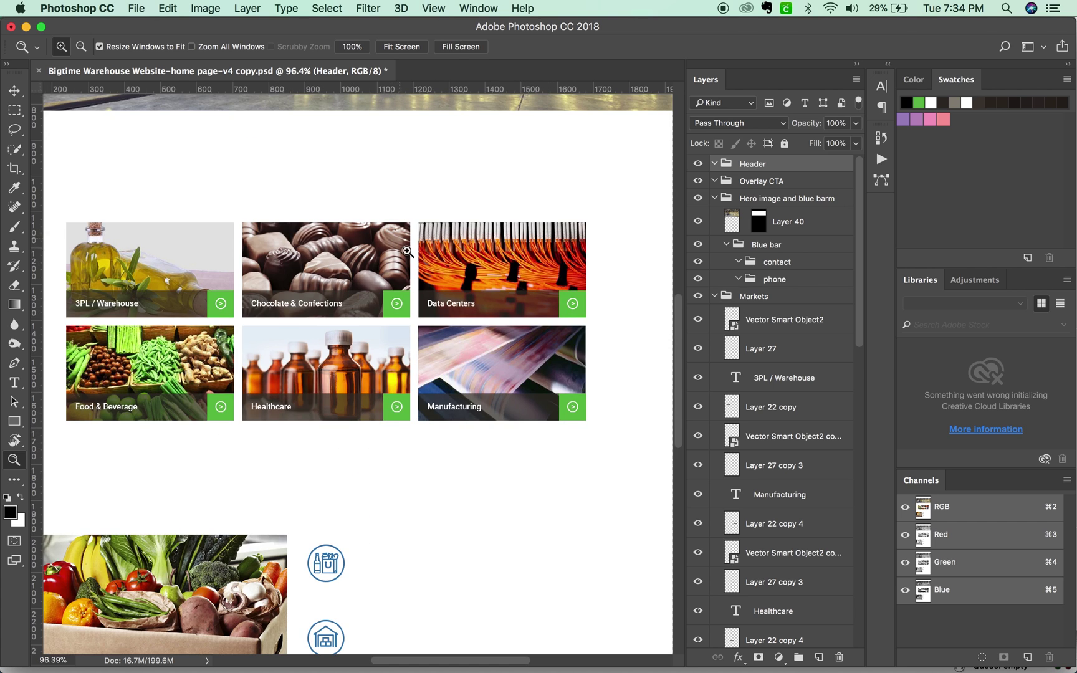
pyautogui.press('v')
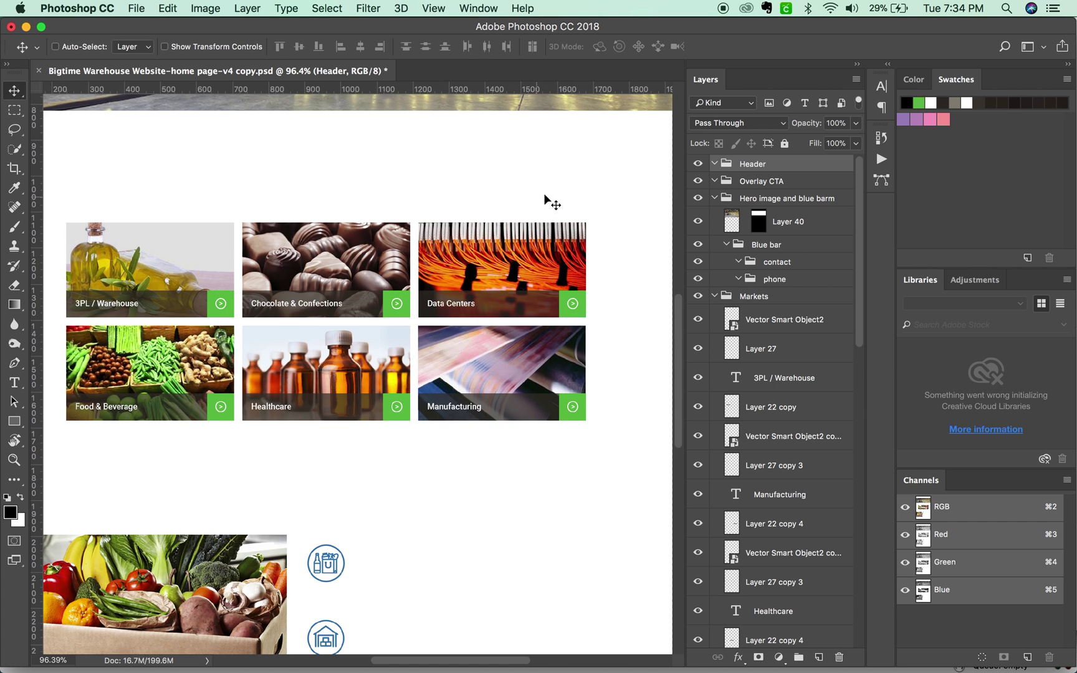
pyautogui.moveTo(600, 178); pyautogui.dragTo(139, 268)
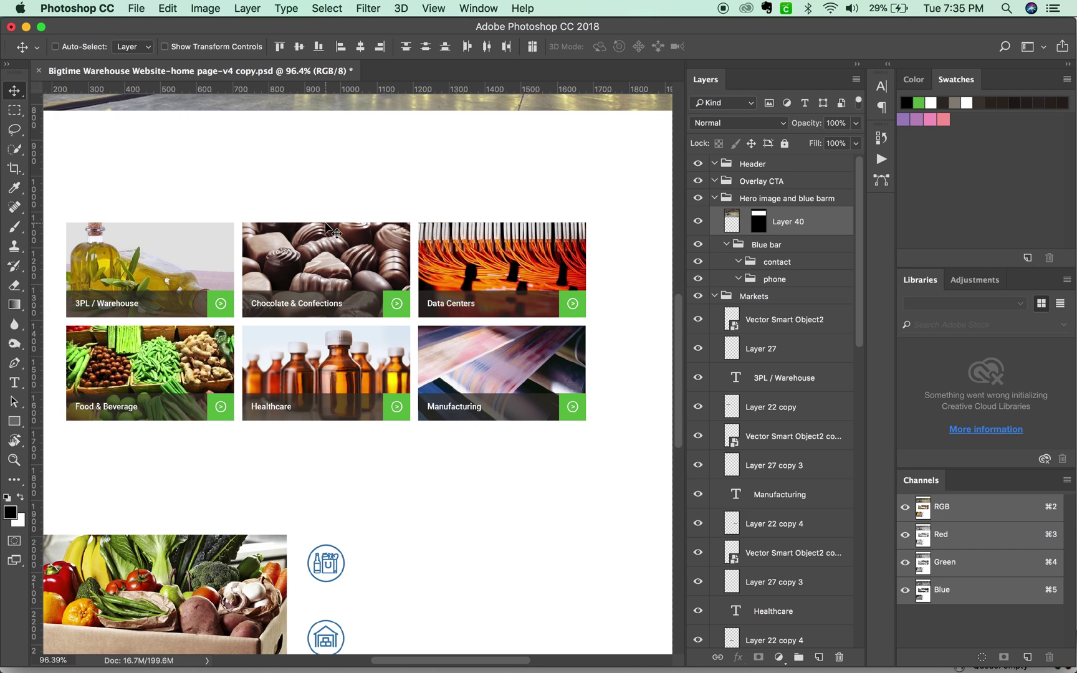
pyautogui.press('super+comma')
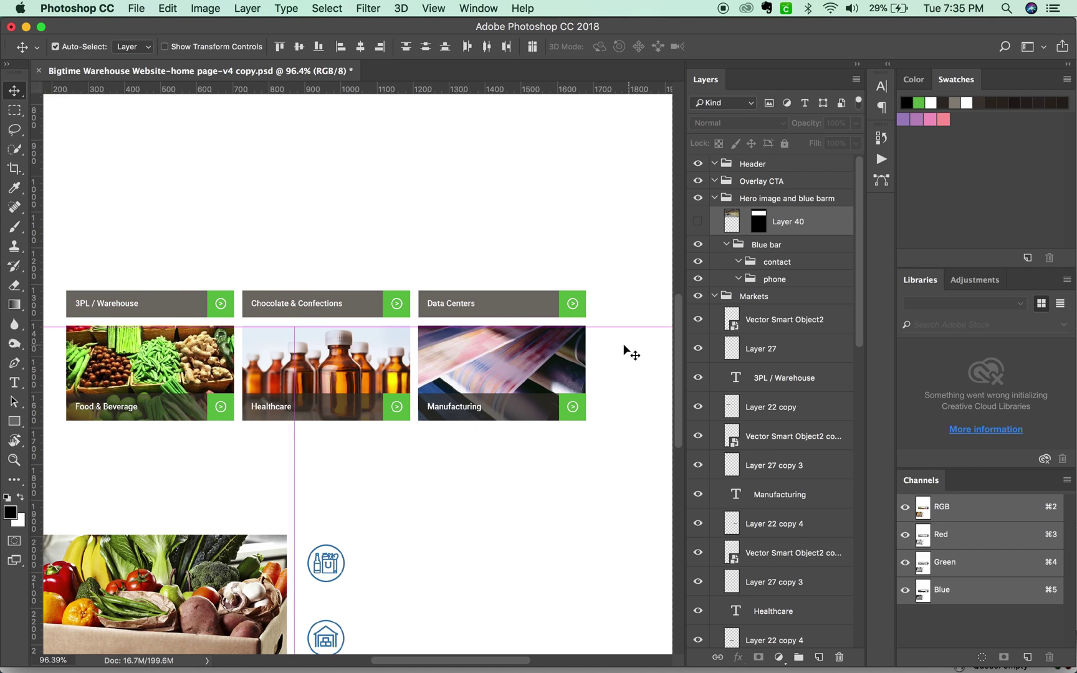
pyautogui.moveTo(625, 344); pyautogui.dragTo(150, 365)
pyautogui.press('super+comma')
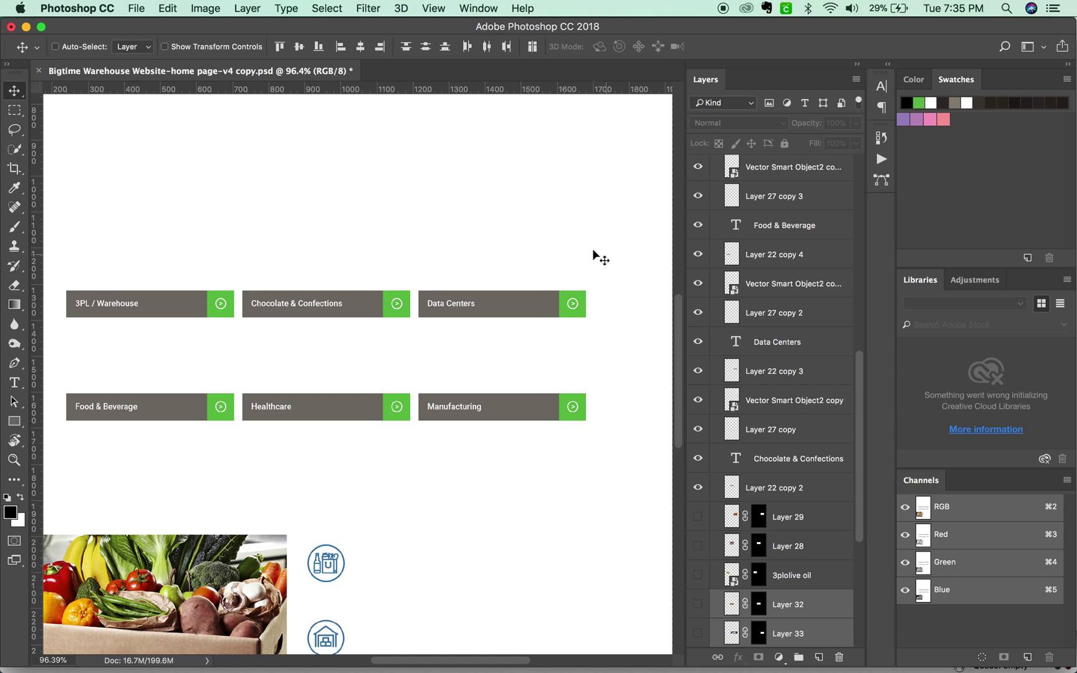
# - Select the caption bar and arrow button layers, excluding Layer 41, and delete them
pyautogui.press('super')
pyautogui.moveTo(610, 234); pyautogui.dragTo(68, 471)
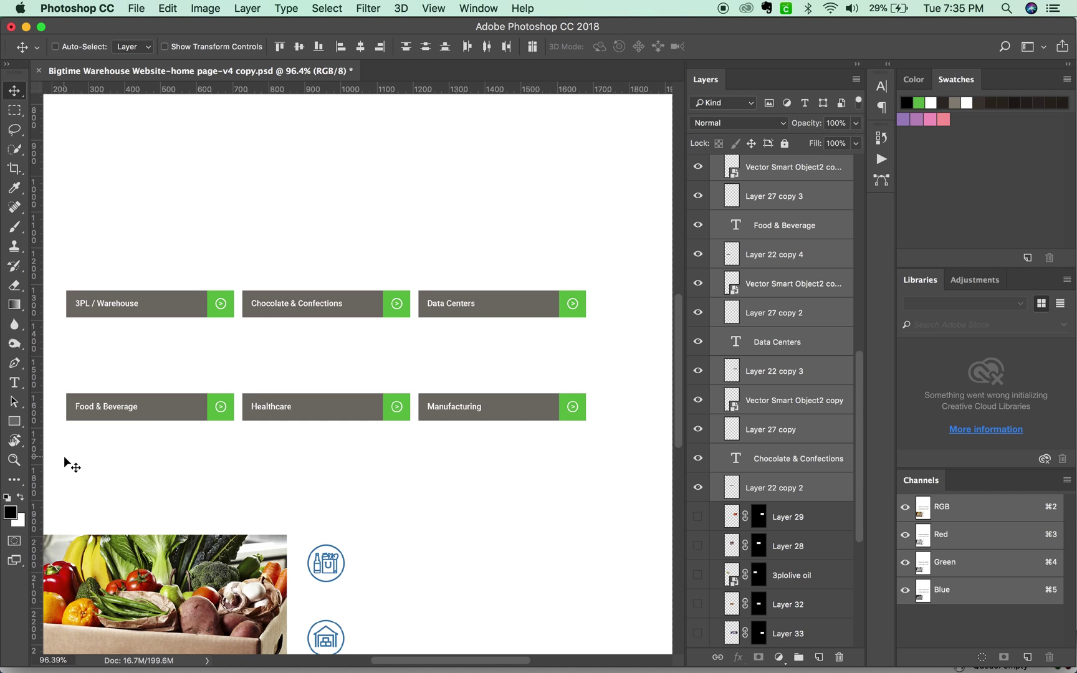
pyautogui.press('super')
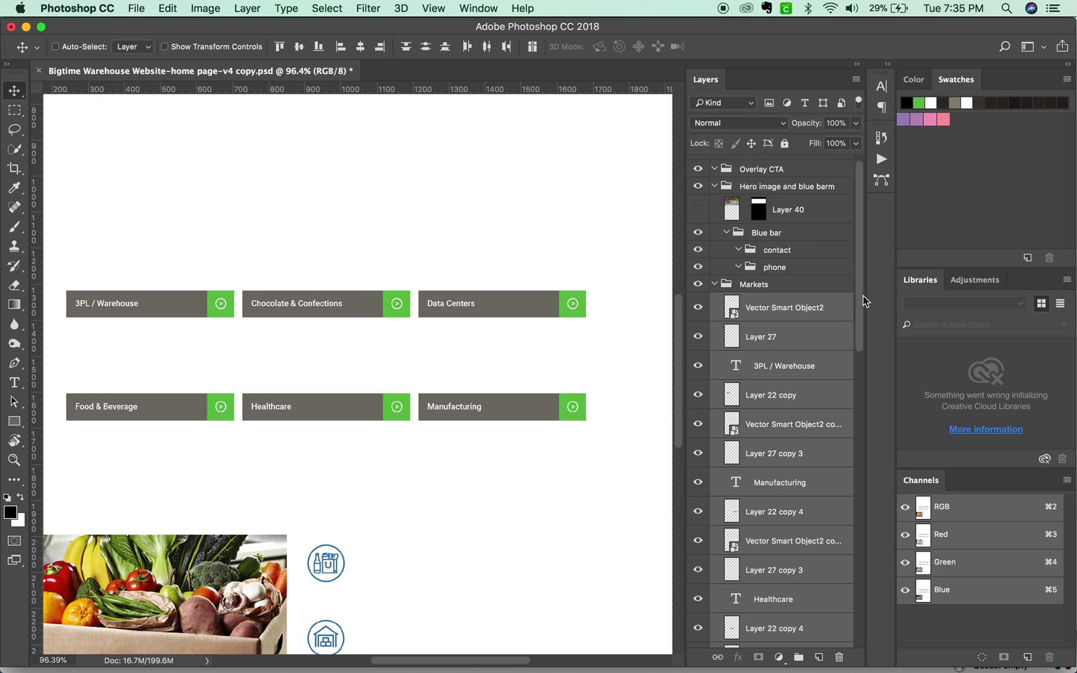
pyautogui.moveTo(861, 295); pyautogui.dragTo(857, 572)
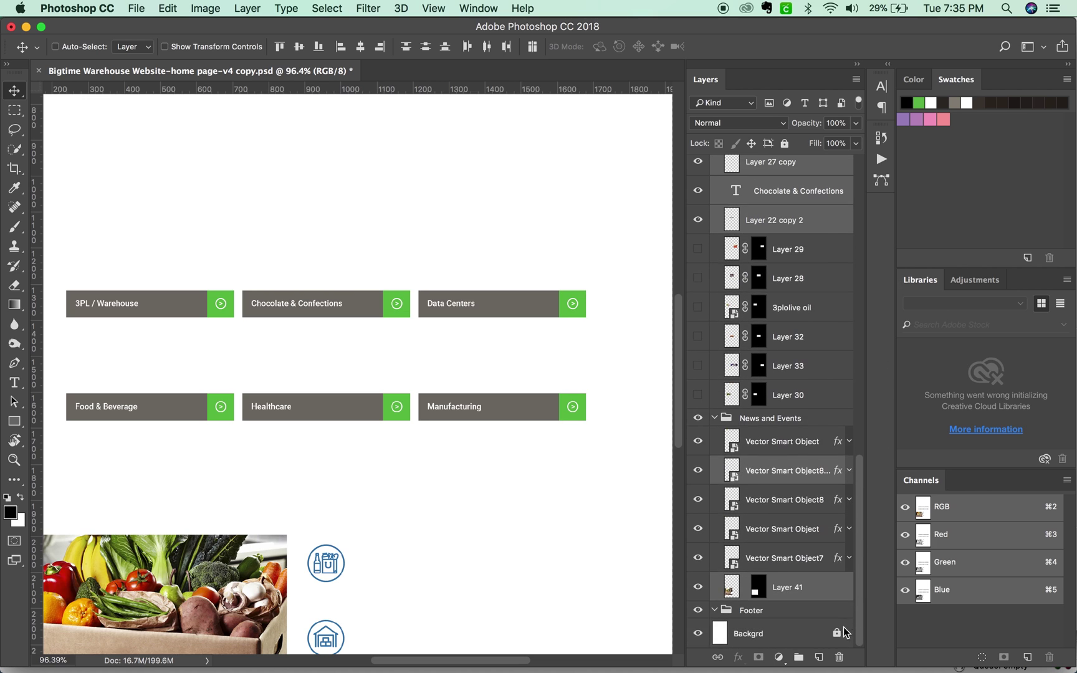
pyautogui.keyDown('super'); pyautogui.click(826, 587); pyautogui.keyUp('super')
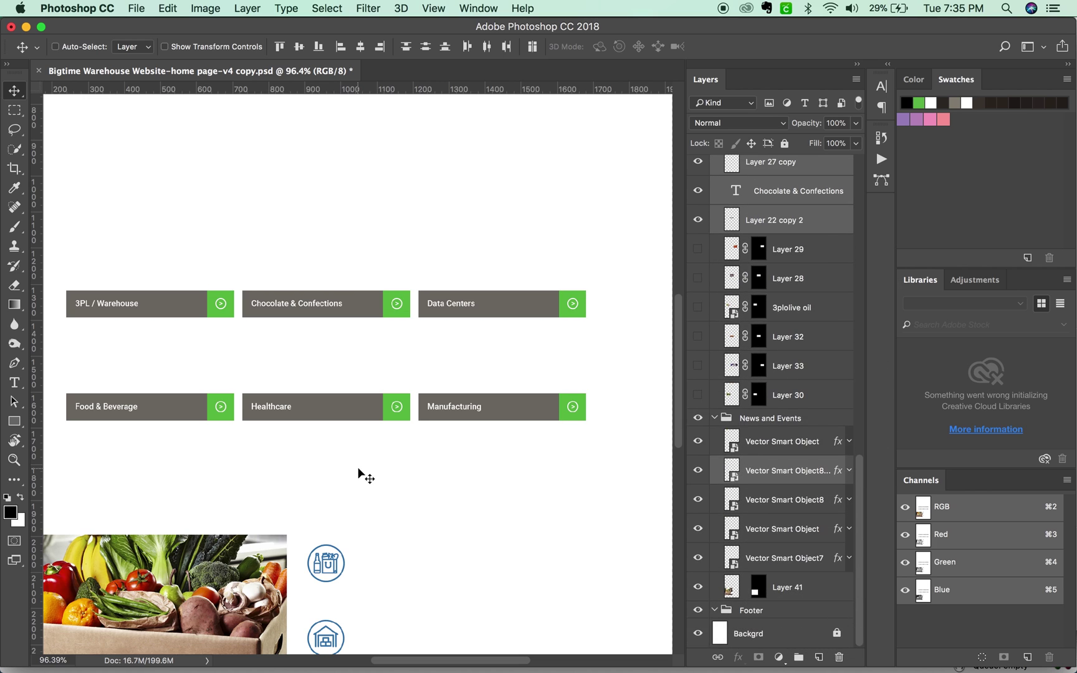
pyautogui.press('Delete')
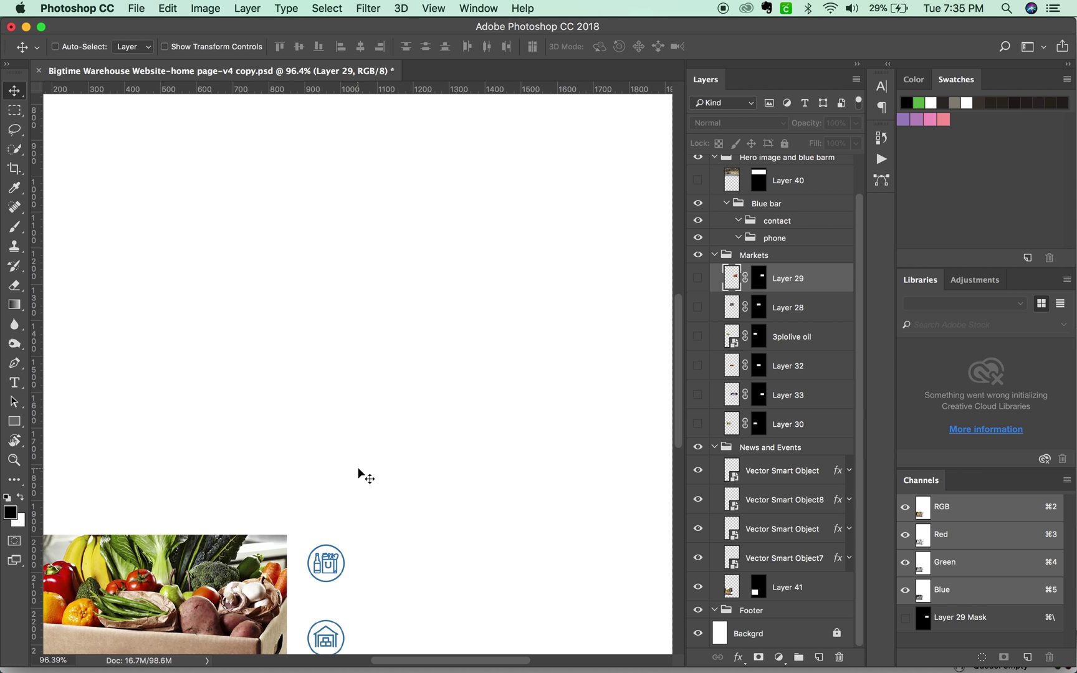
# - Fit the page on screen and remove the Overlay CTA group
pyautogui.press('super+0')
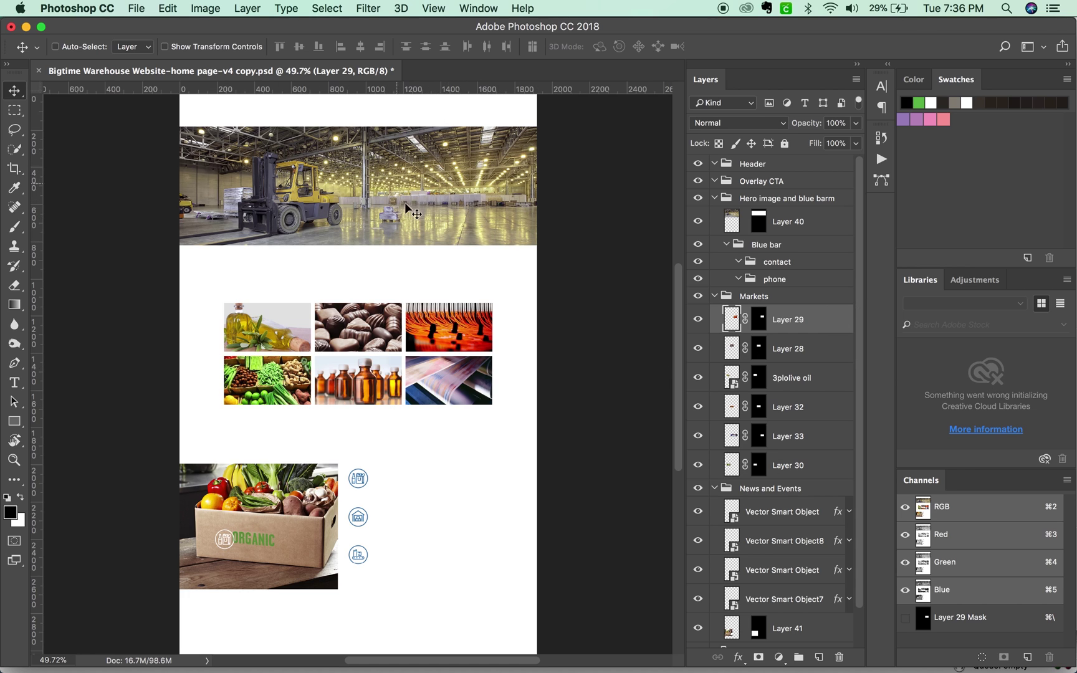
pyautogui.scroll(-3, 856, 262)
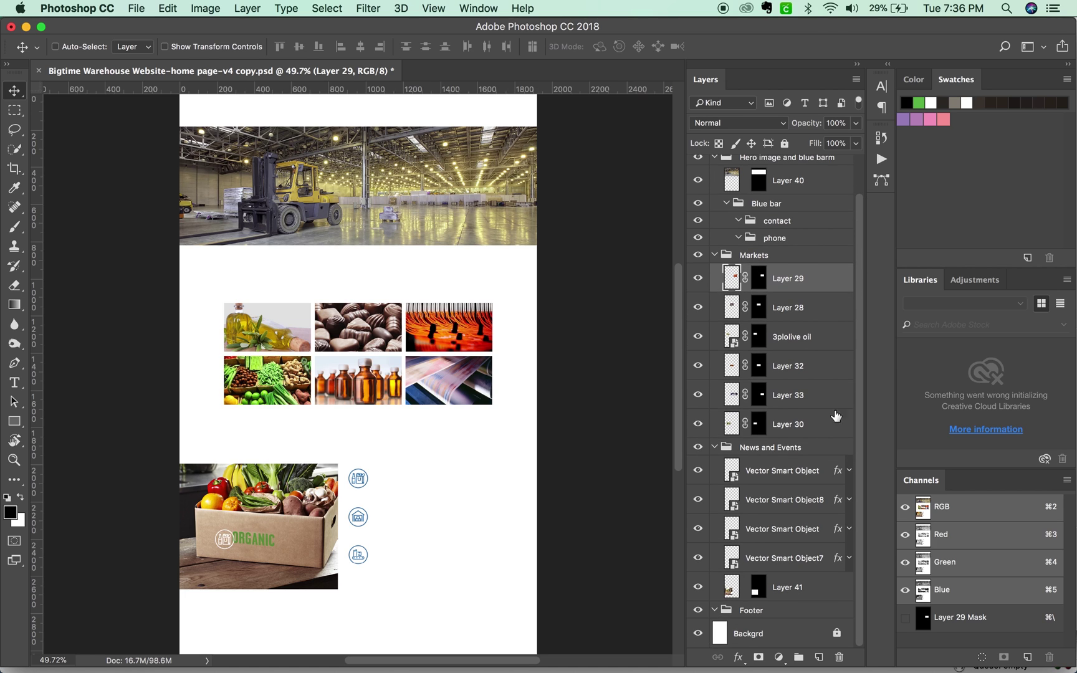
pyautogui.scroll(1, 800, 527)
pyautogui.keyDown('super'); pyautogui.click(788, 302); pyautogui.keyUp('super')
pyautogui.click(795, 164)
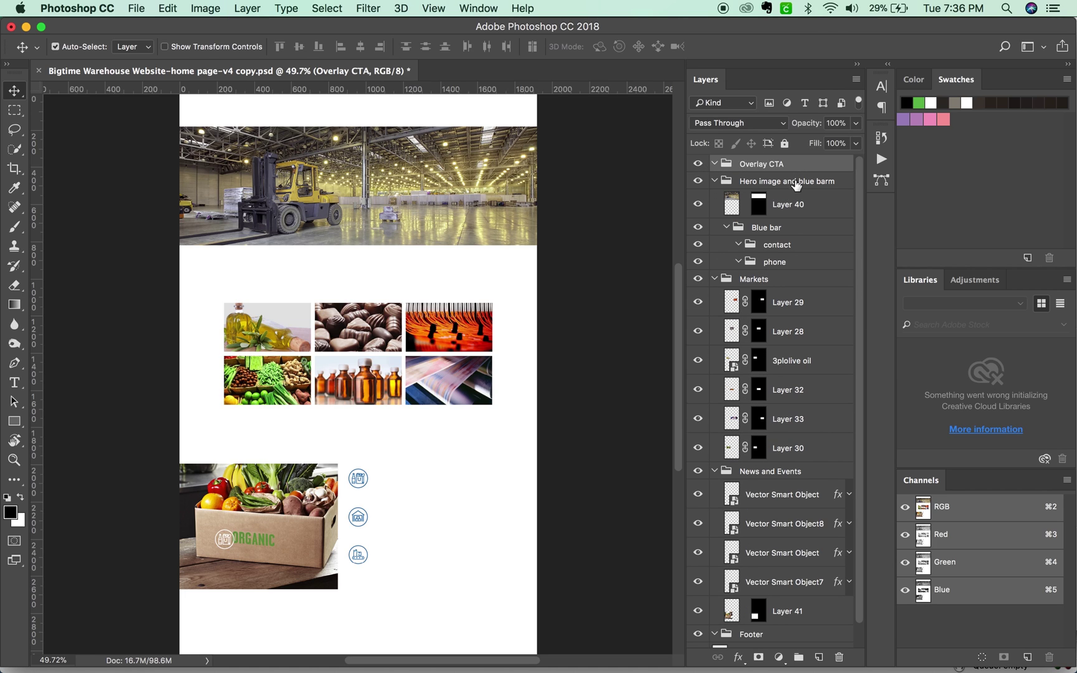
pyautogui.press('super+shift+g')
# - Ungroup the Hero image and blue barm, Blue bar and phone groups, discarding the empty contact group
pyautogui.click(818, 165)
pyautogui.press('super+shift+g')
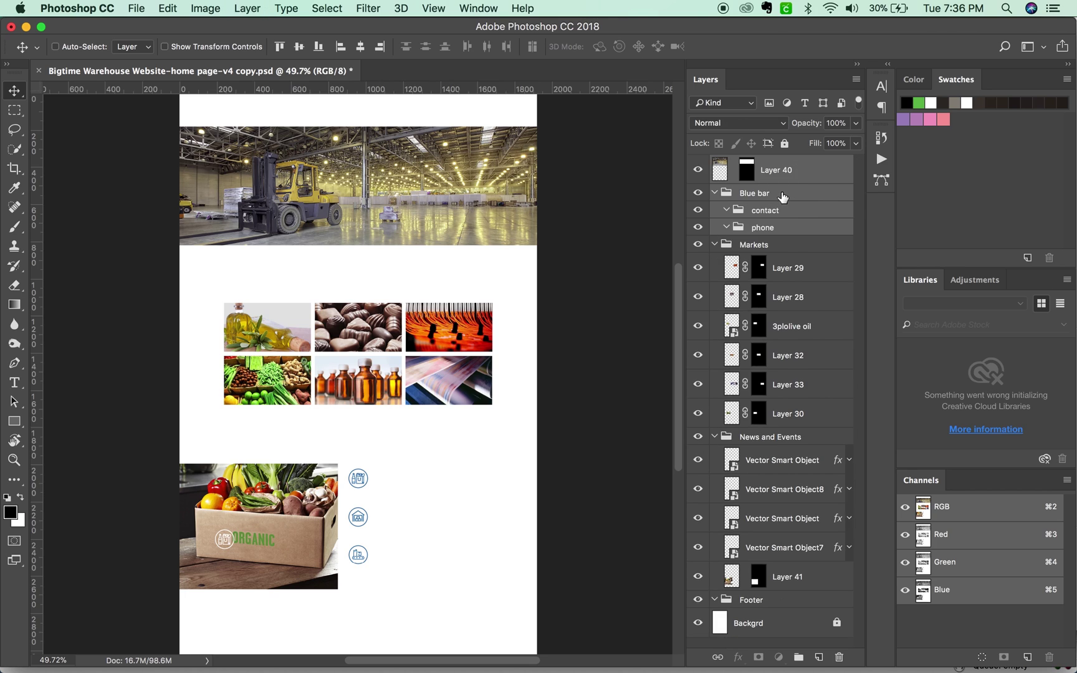
pyautogui.click(783, 197)
pyautogui.press('super+shift+g')
pyautogui.click(783, 198)
pyautogui.press('super+shift+g')
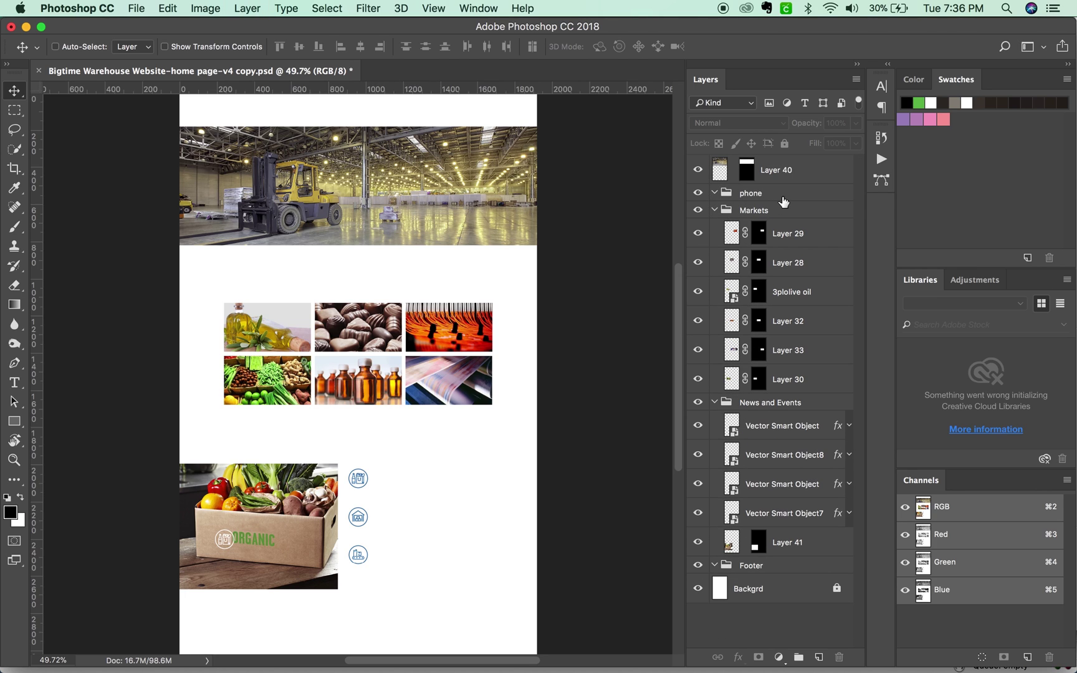
pyautogui.click(780, 198)
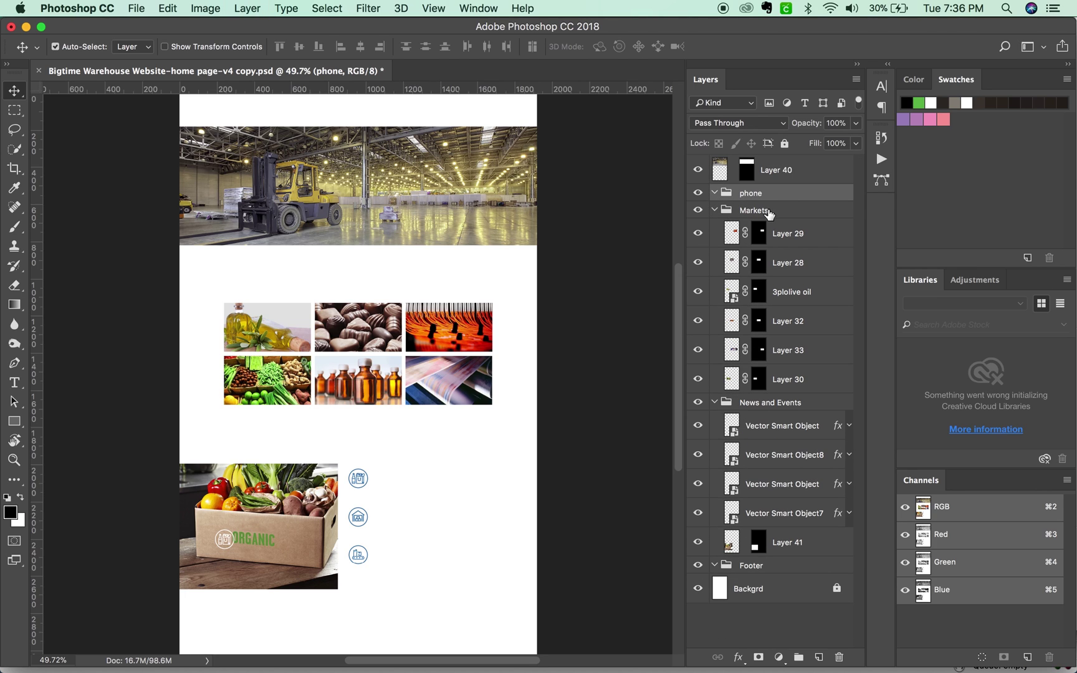
pyautogui.press('super+shift+g')
# - Ungroup the Markets and News and Events groups, then select the Footer group
pyautogui.click(783, 198)
pyautogui.press('super+shift+g')
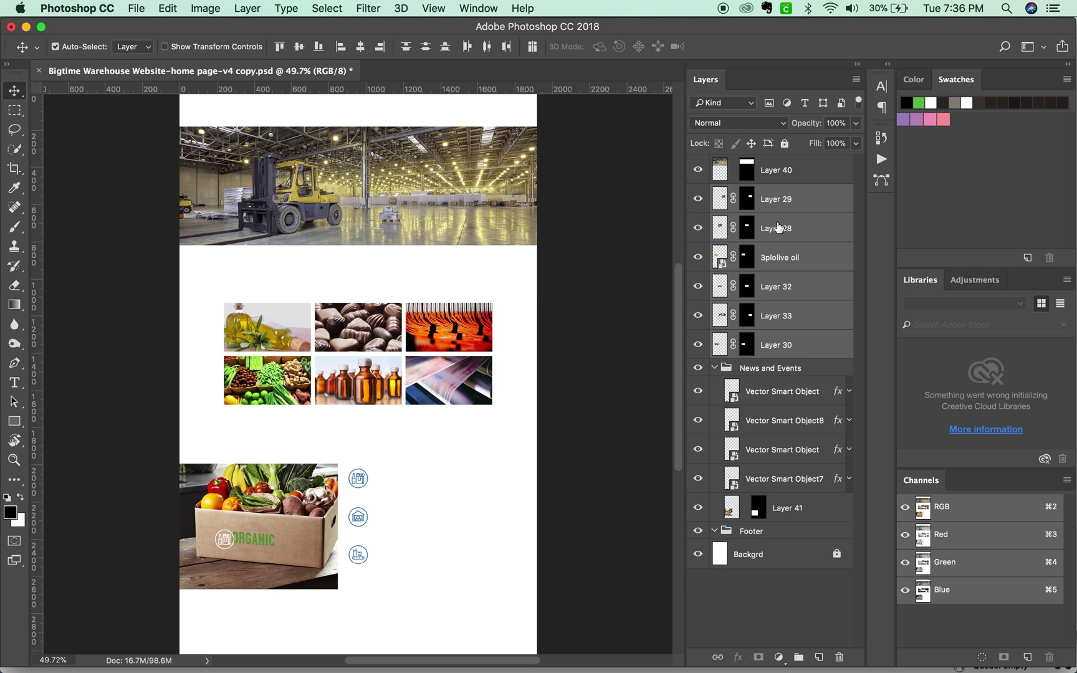
pyautogui.click(767, 369)
pyautogui.press('super+shift+g')
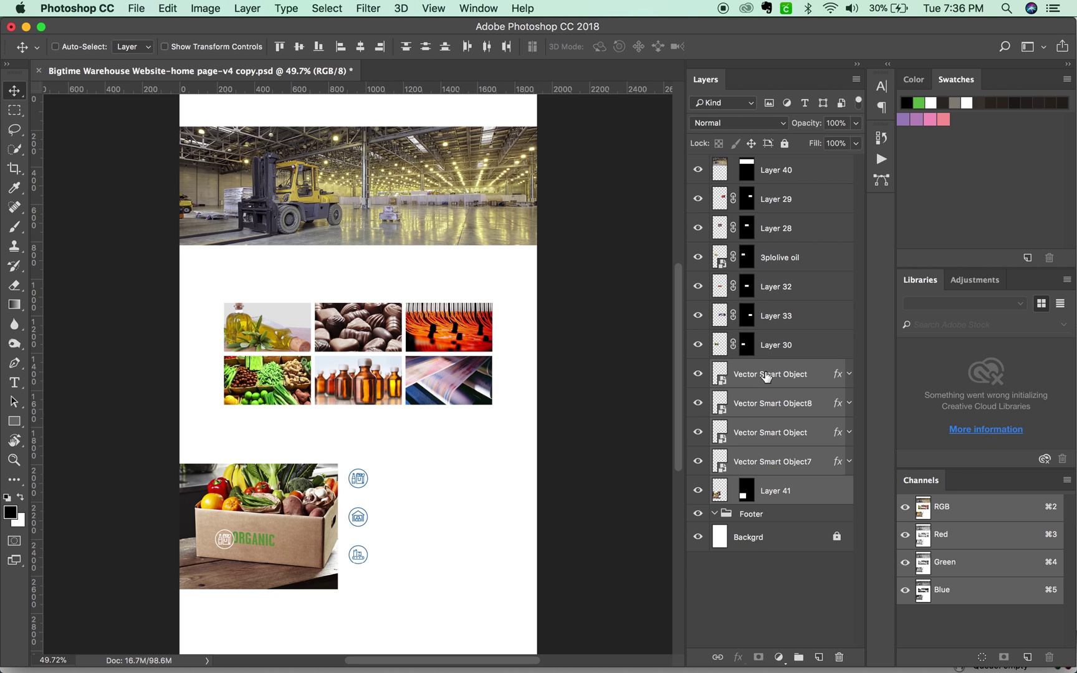
pyautogui.click(756, 501)
pyautogui.click(752, 514)
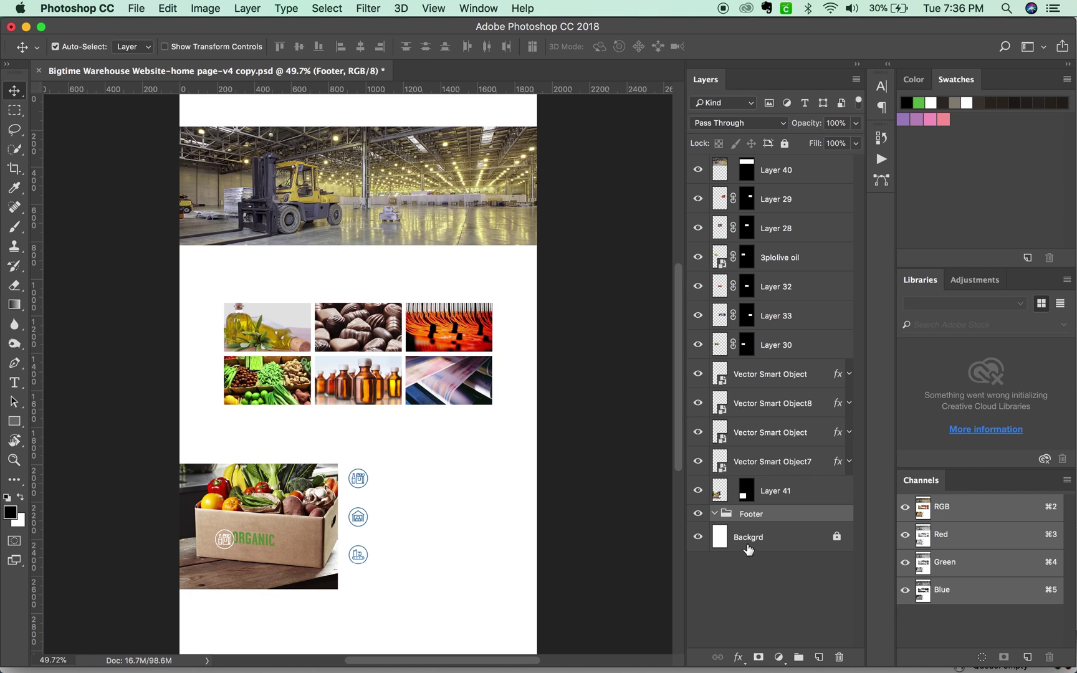
# - Delete the Footer group and rename layers hero image, oil, choco, oilpharma, press and veggies
pyautogui.press('super+shift+g')
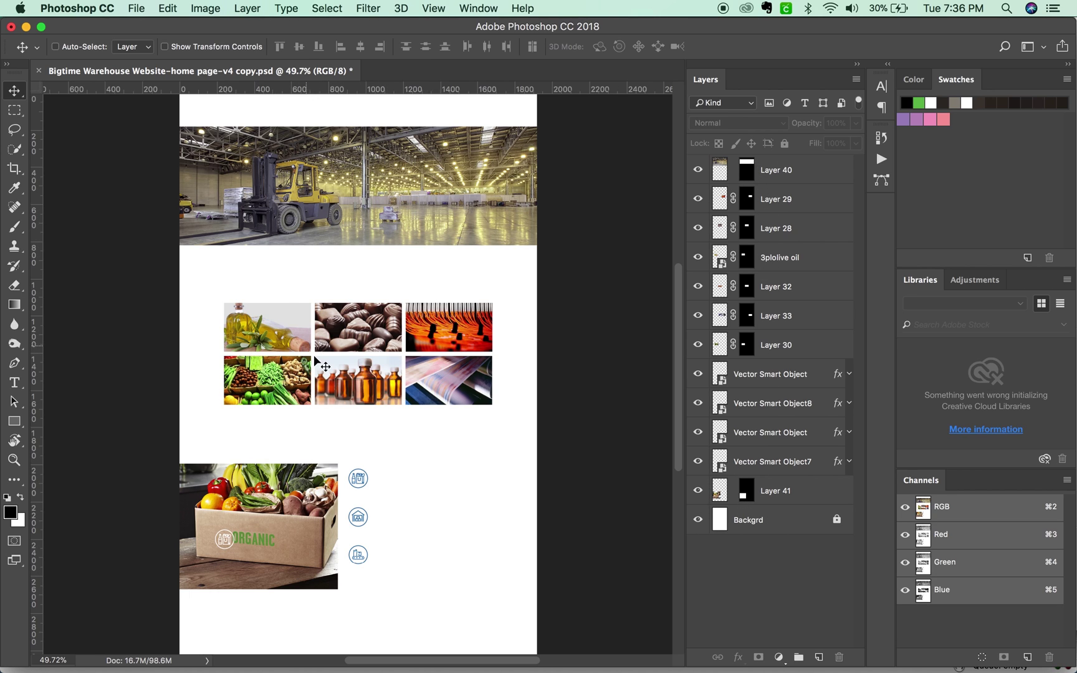
pyautogui.doubleClick(779, 171)
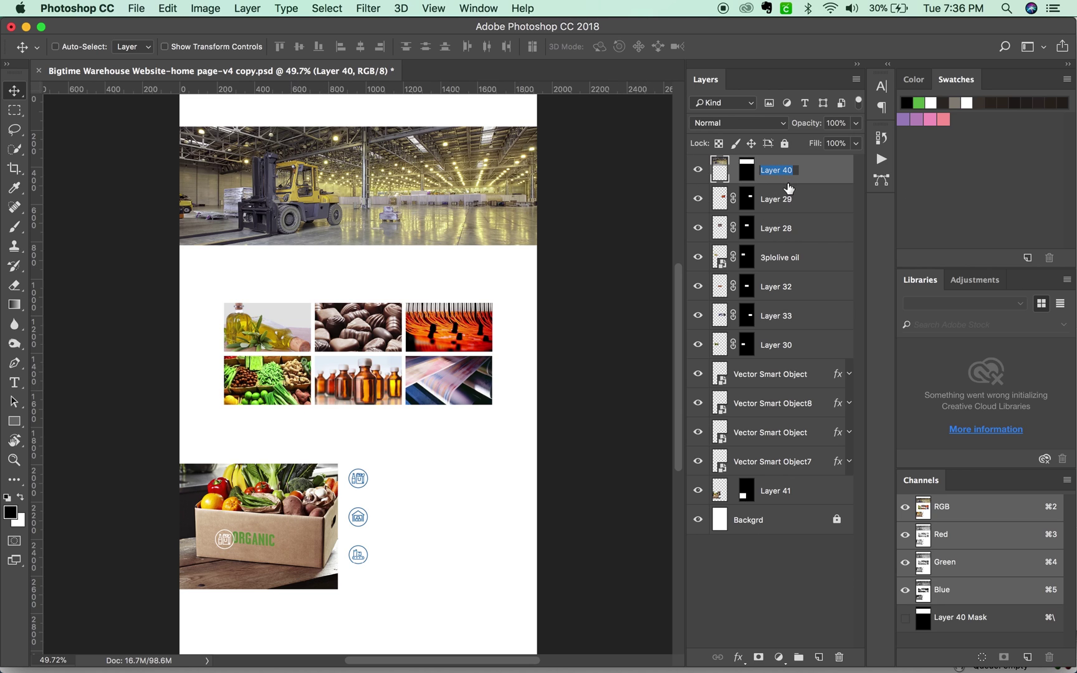
pyautogui.write('hero image')
pyautogui.press('Tab')
pyautogui.write('oil')
pyautogui.press('Tab')
pyautogui.write('choco')
pyautogui.press('Tab')
pyautogui.write('oil')
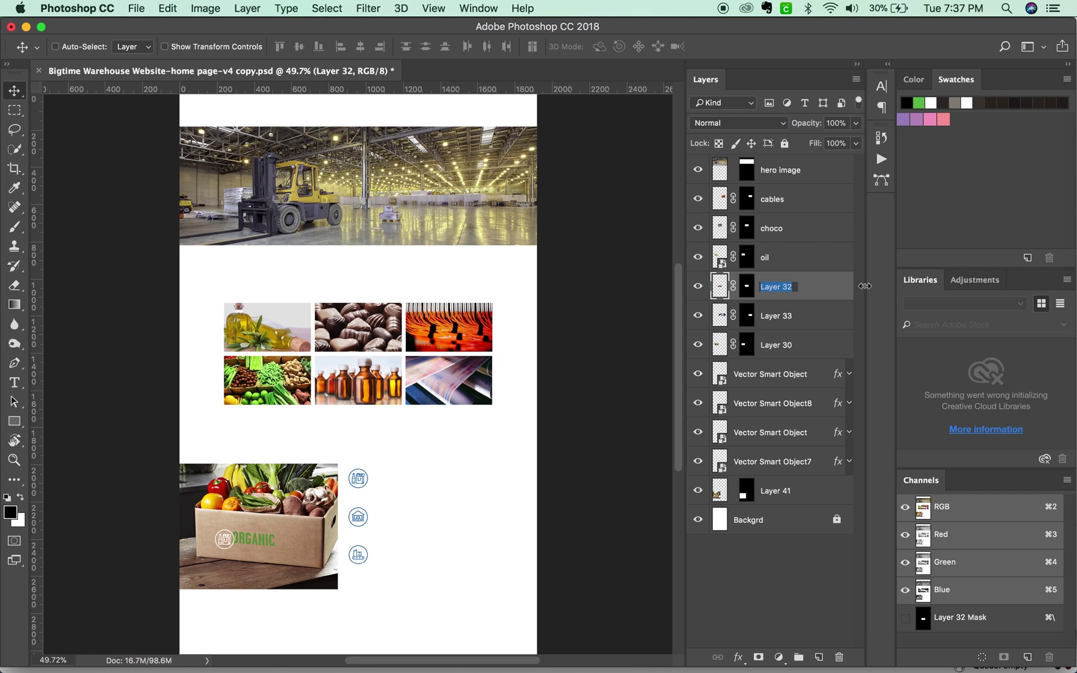
pyautogui.write('pharma')
pyautogui.press('Tab')
pyautogui.write('press')
pyautogui.press('Tab')
pyautogui.write('veggies')
# - Name the remaining layers manuf icon, grocery icon, warehouse icon, blue manuf and organic, then delete Backgrd
pyautogui.press('Tab')
pyautogui.write('manuf icon')
pyautogui.press('Tab')
pyautogui.write('grocery icon')
pyautogui.press('Tab')
pyautogui.write('warehouse icon')
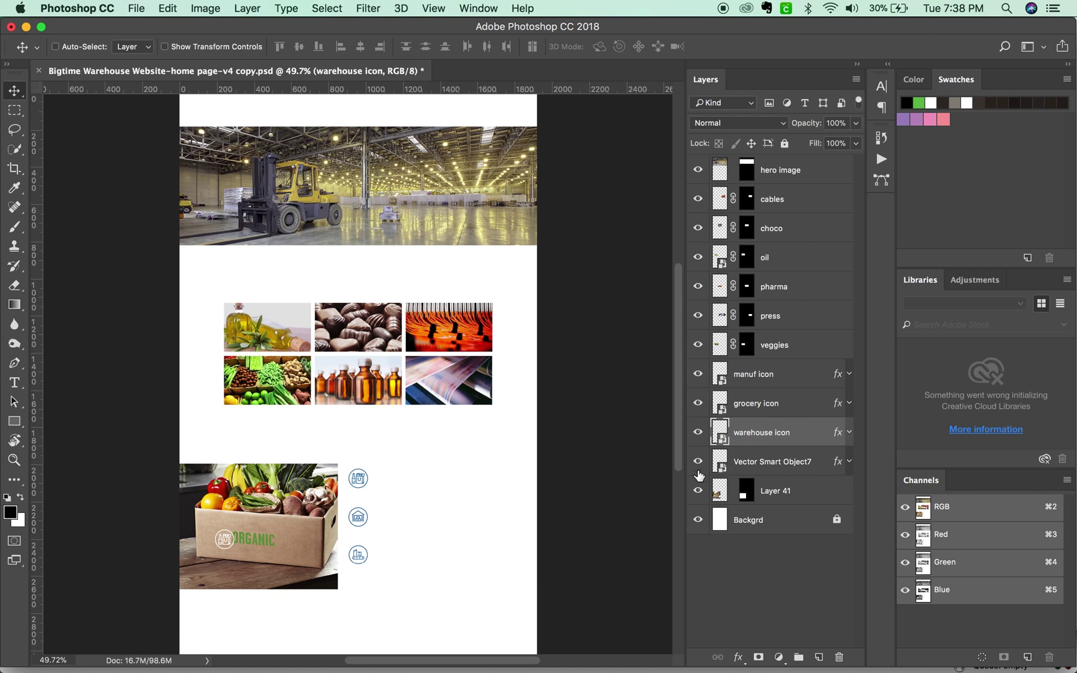
pyautogui.press('Tab')
pyautogui.write('blue manuf')
pyautogui.press('Tab')
pyautogui.write('organic')
pyautogui.press('Return')
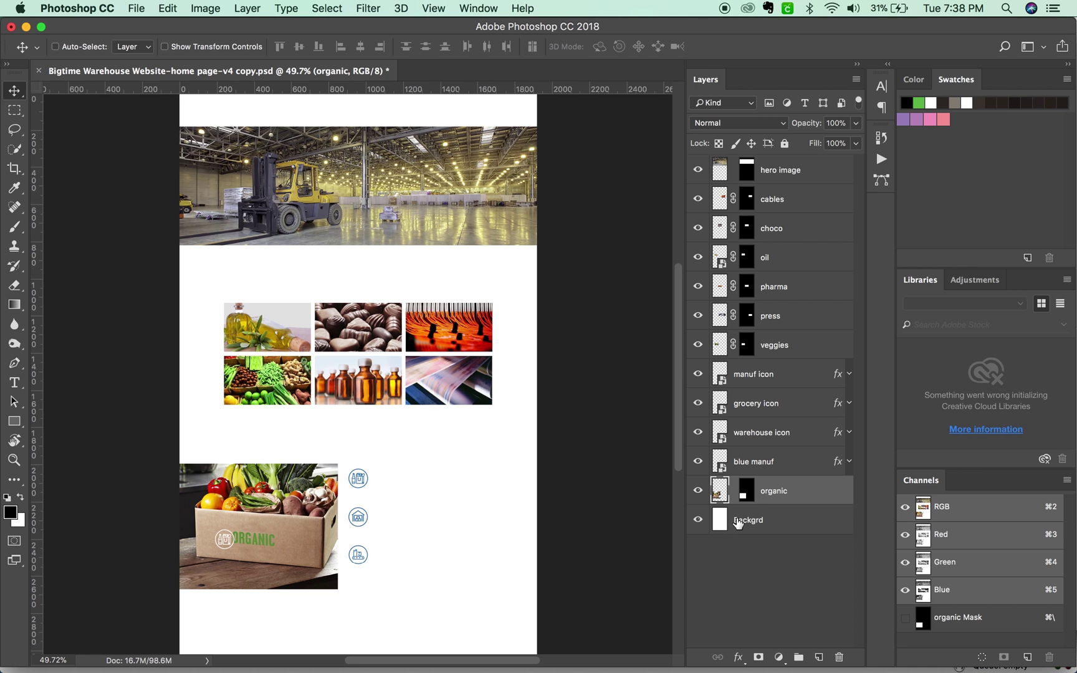
pyautogui.moveTo(738, 519); pyautogui.dragTo(838, 657)
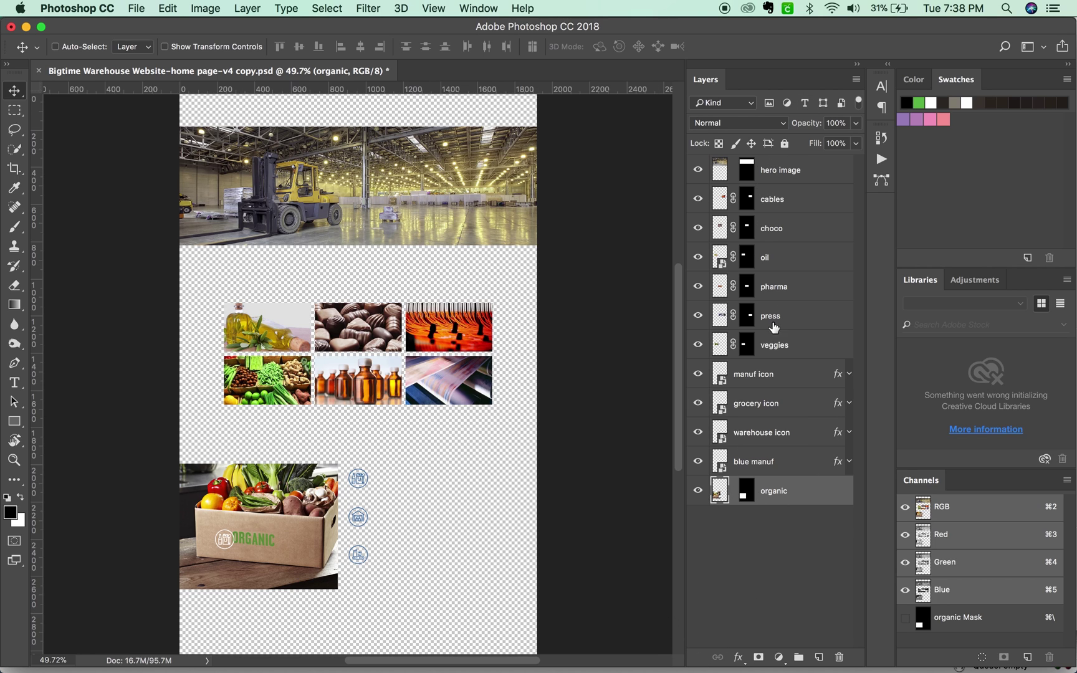
# - Open the Export Layers To Files dialog from the File menu
pyautogui.click(136, 9)
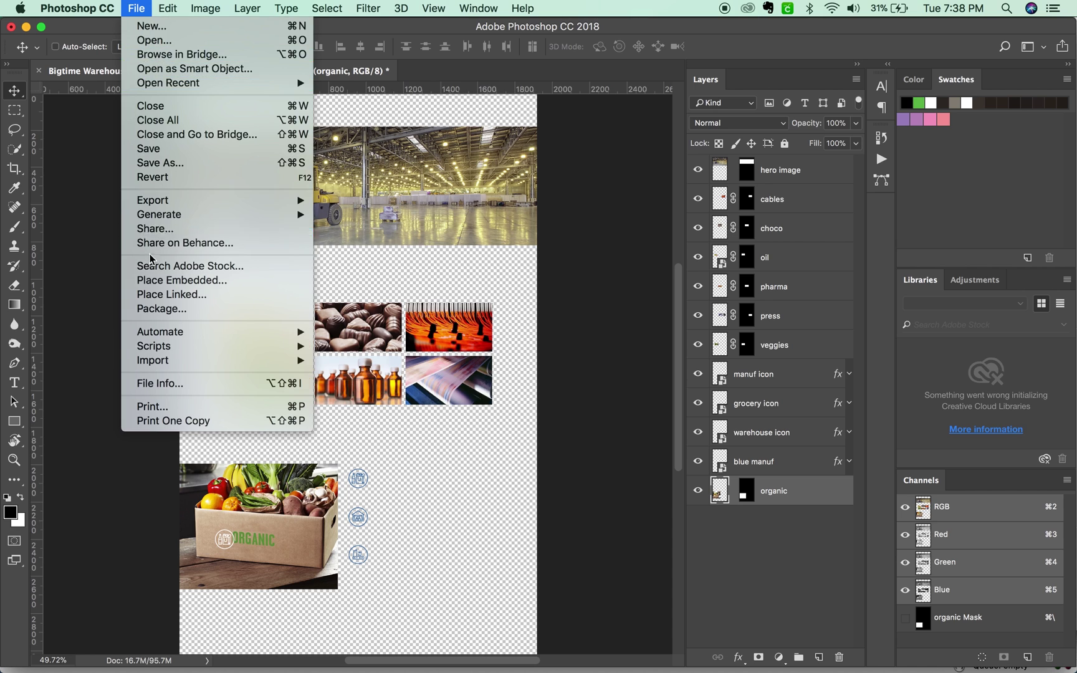
pyautogui.moveTo(298, 201)
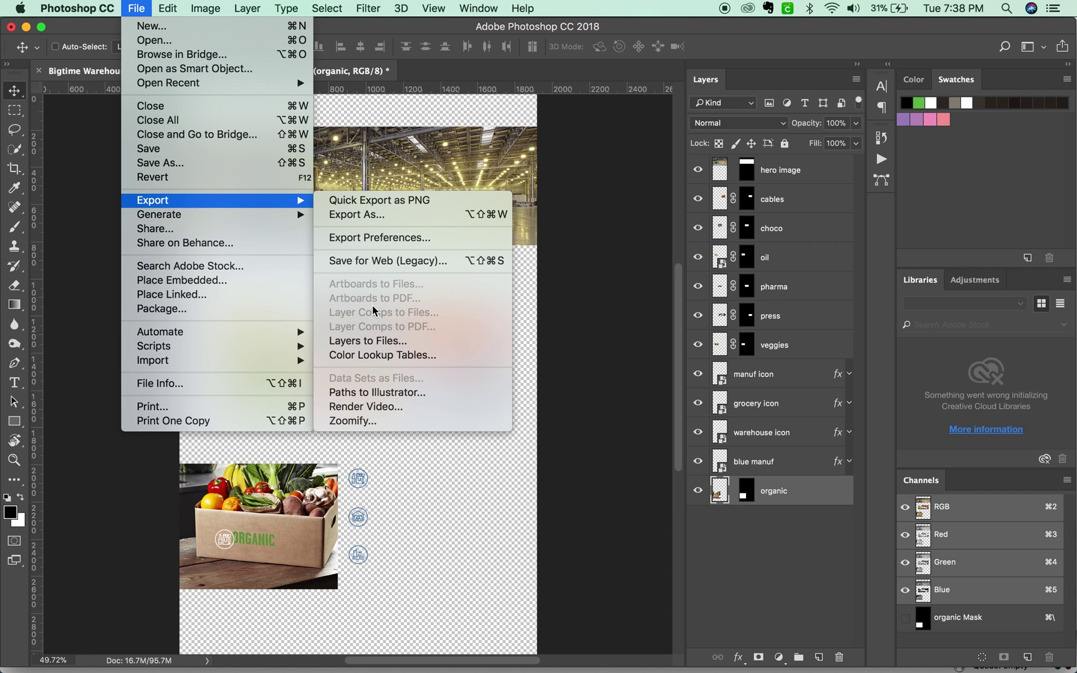
pyautogui.click(374, 341)
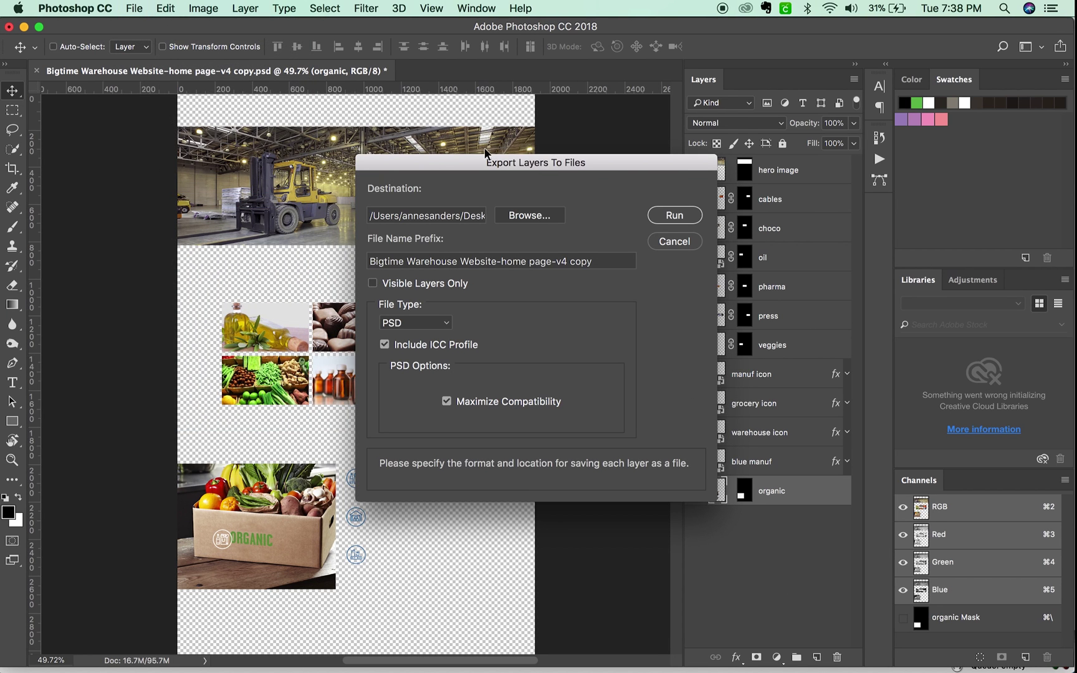
pyautogui.moveTo(486, 161); pyautogui.dragTo(365, 123)
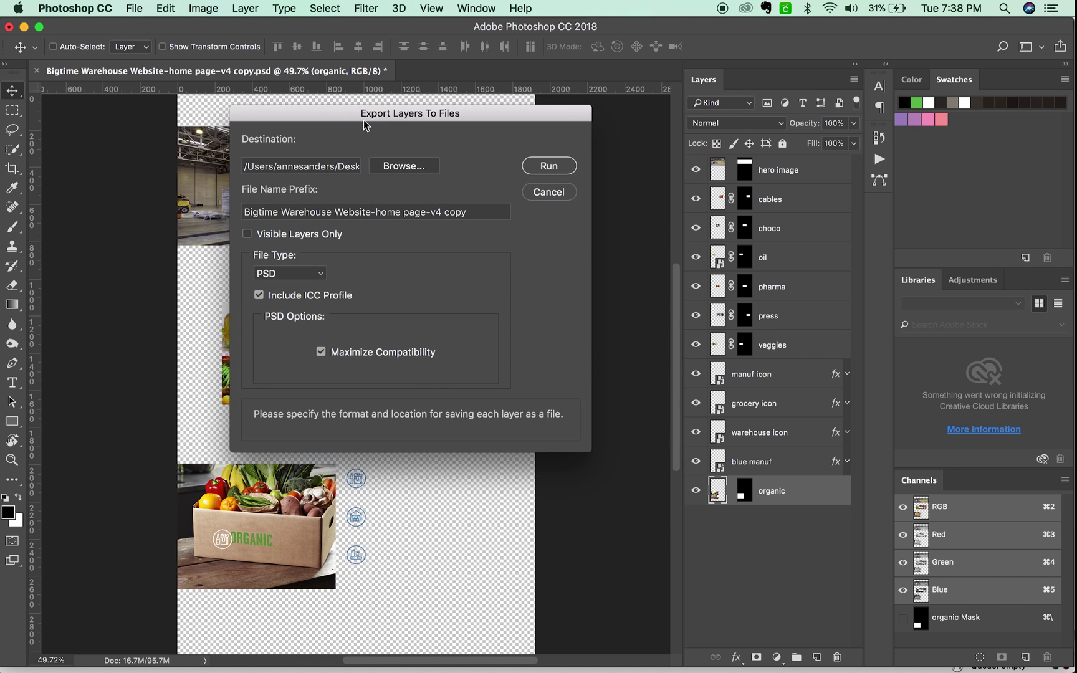
# - Set the export destination to a new Desktop folder named Bigtime and select the file name prefix
pyautogui.click(411, 166)
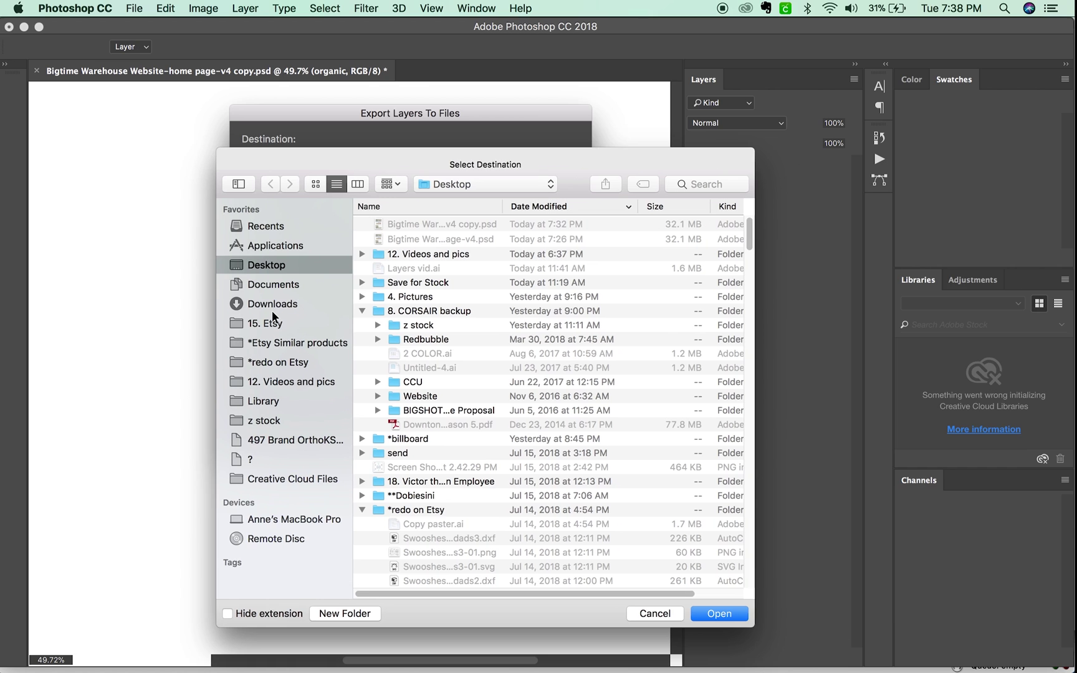
pyautogui.click(347, 614)
pyautogui.write('Bigtime')
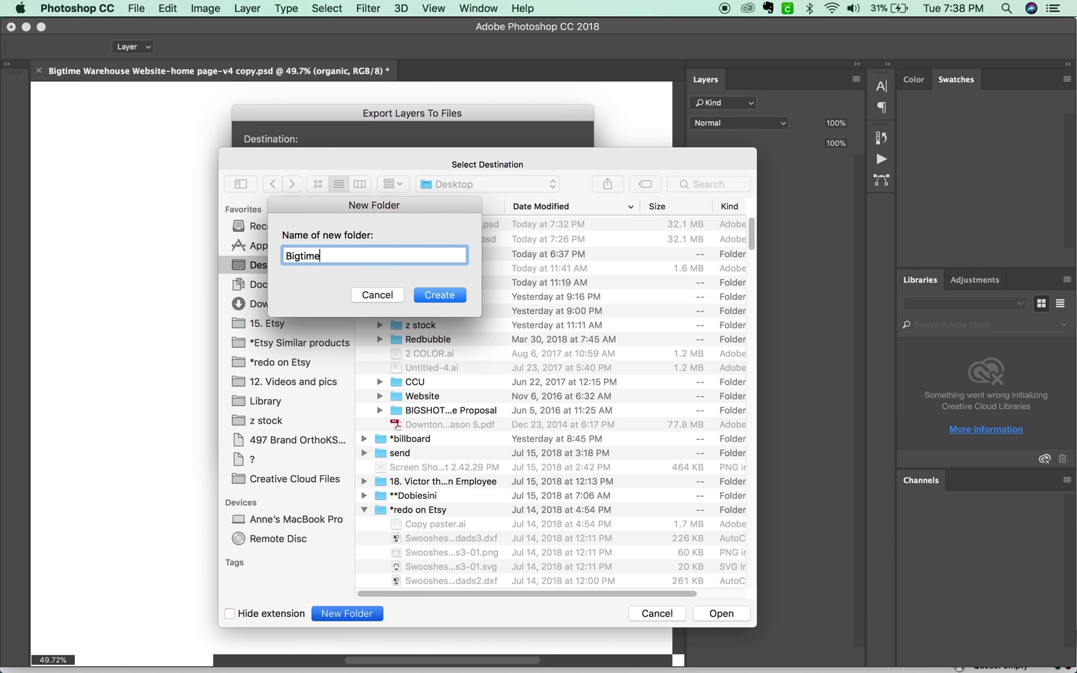
pyautogui.press('Return')
pyautogui.press('Return')
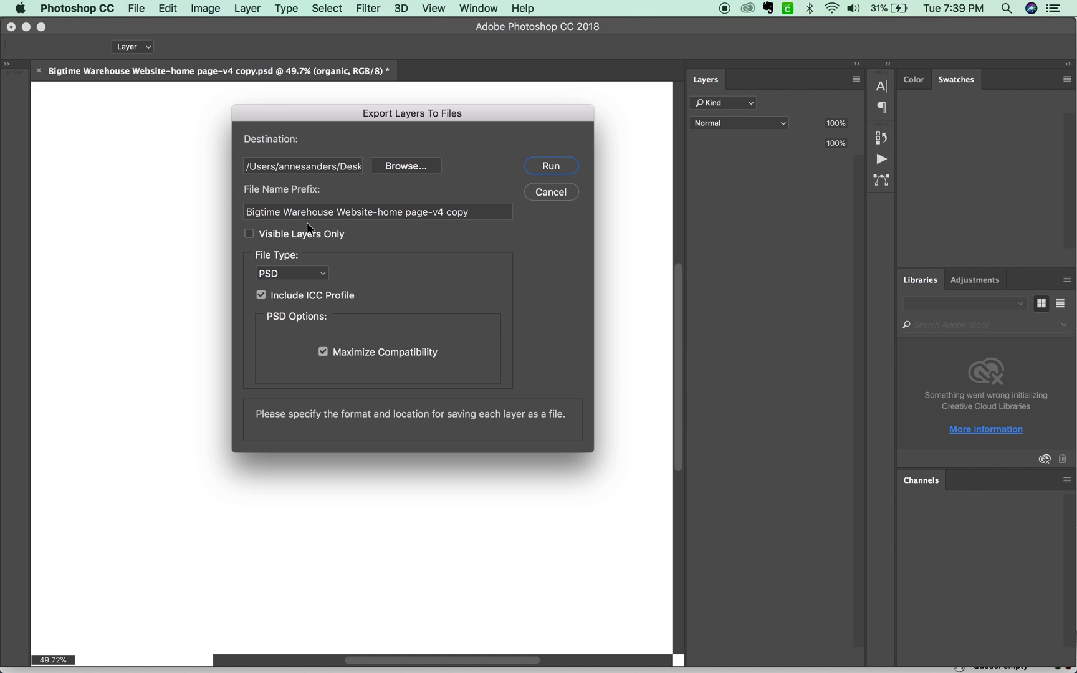
pyautogui.moveTo(477, 212); pyautogui.dragTo(237, 203)
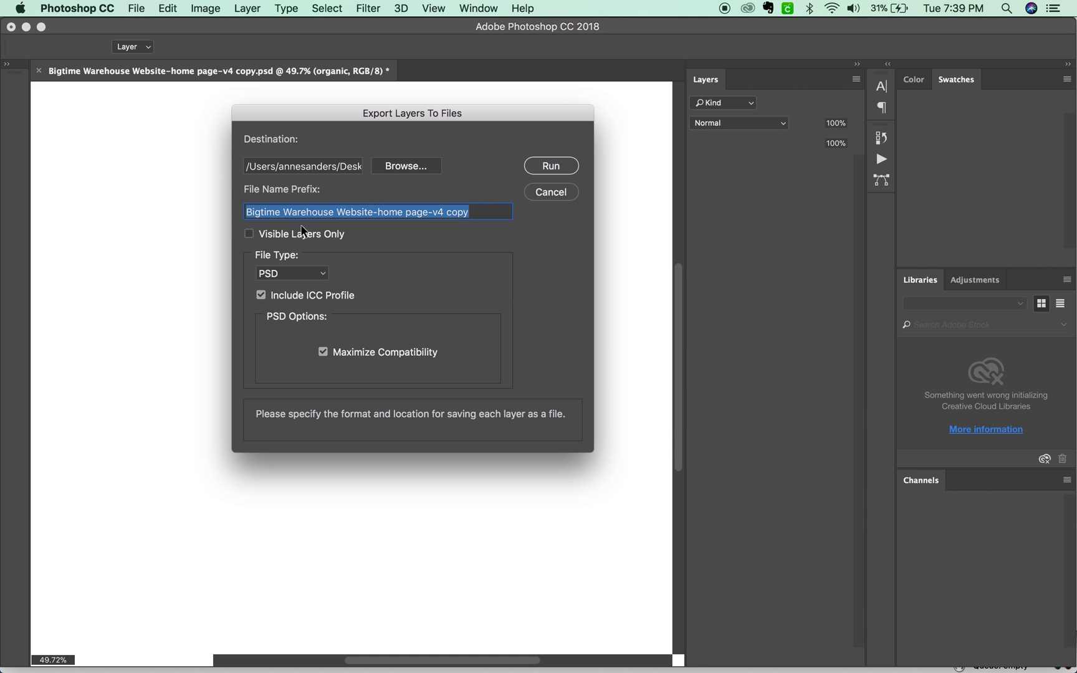
# - Clear the file name prefix and set the export file type to PNG-24
pyautogui.press('BackSpace')
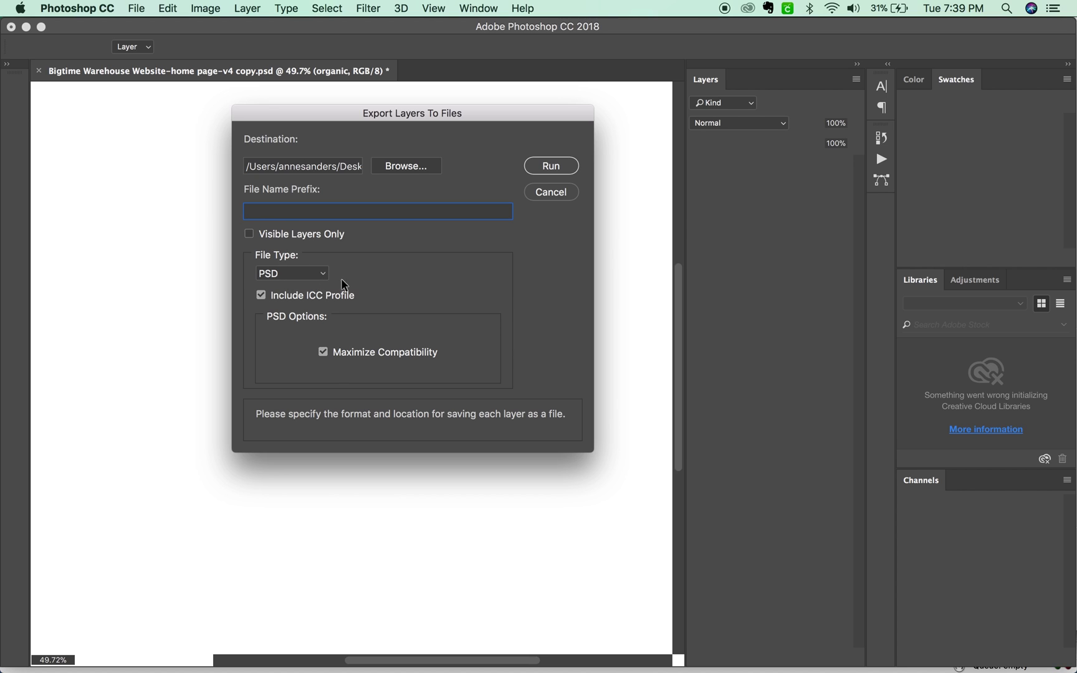
pyautogui.click(313, 274)
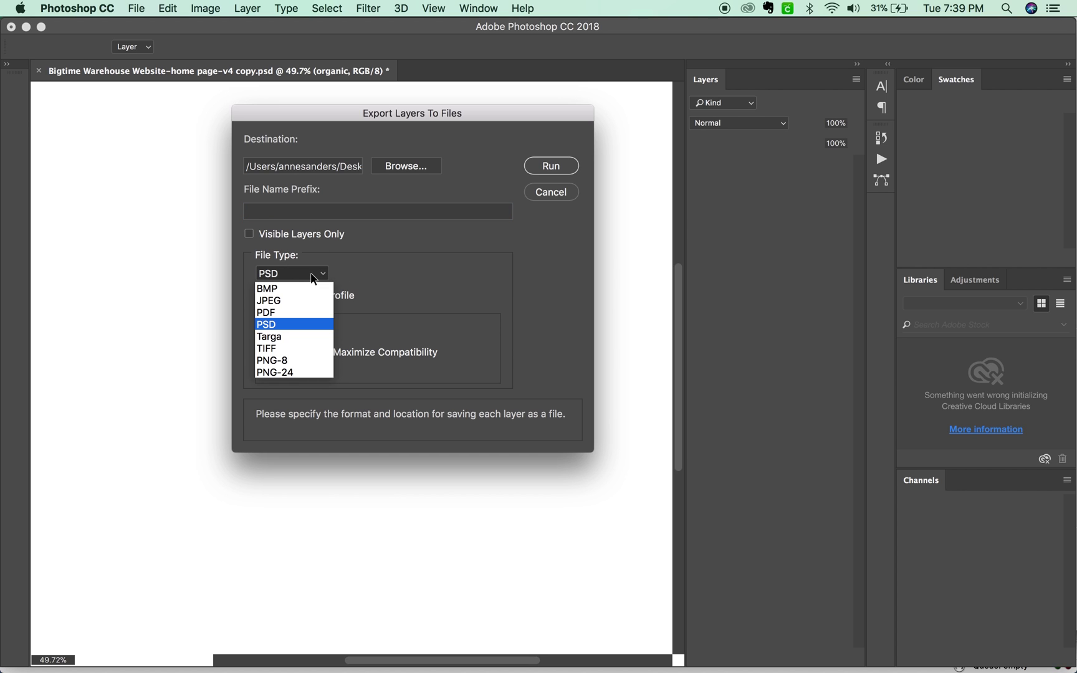
pyautogui.click(285, 372)
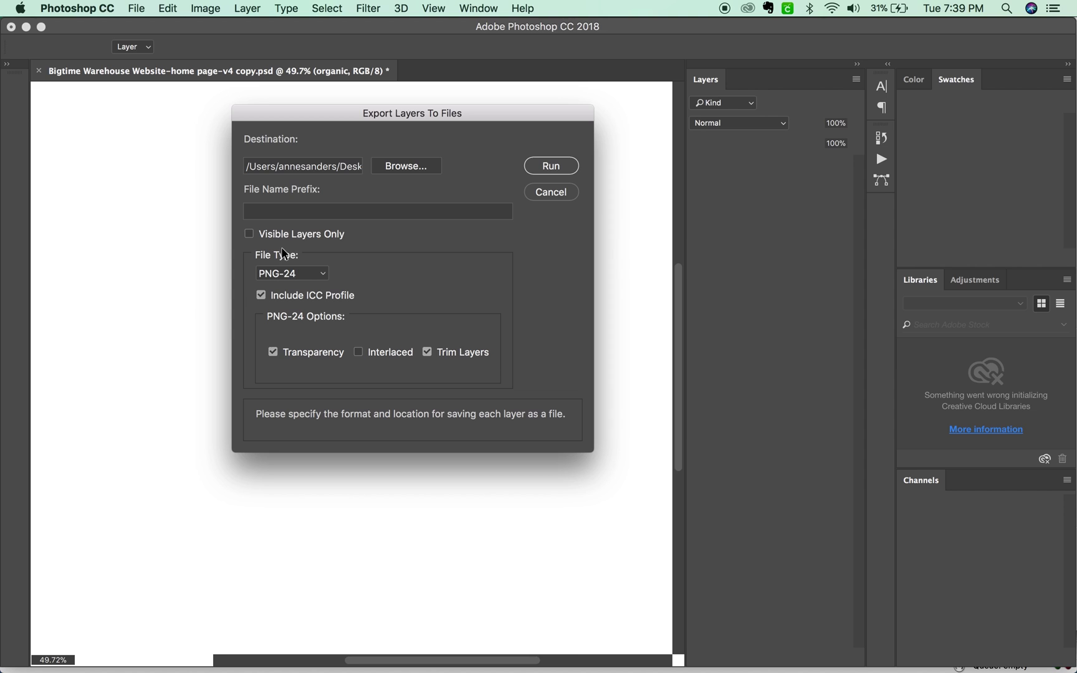
pyautogui.click(307, 278)
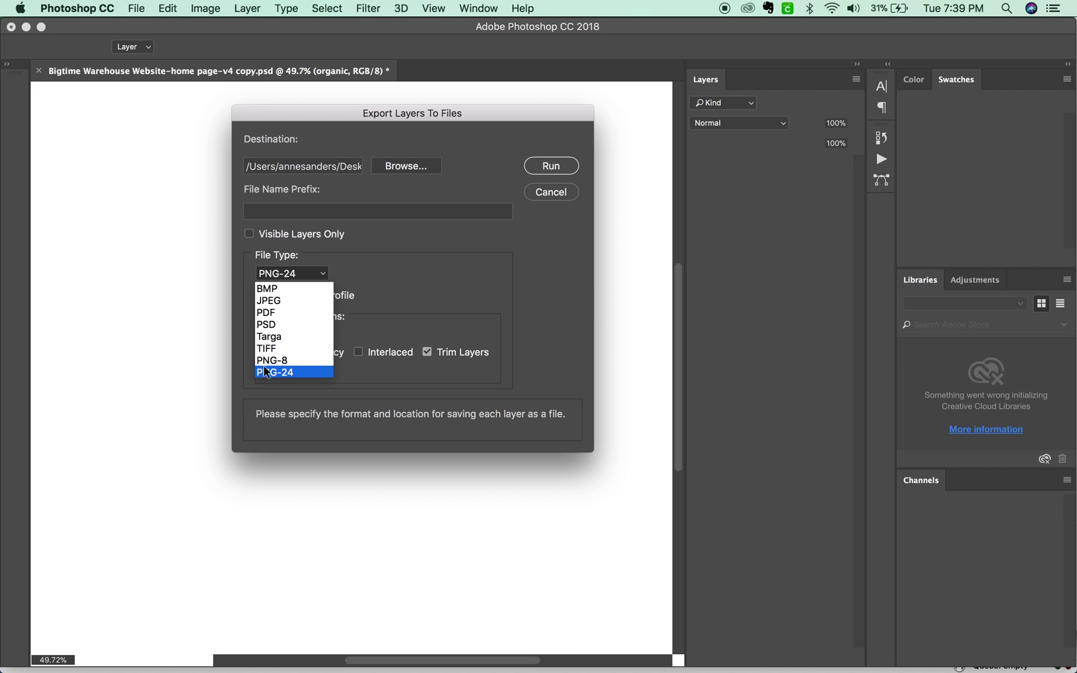
pyautogui.click(291, 302)
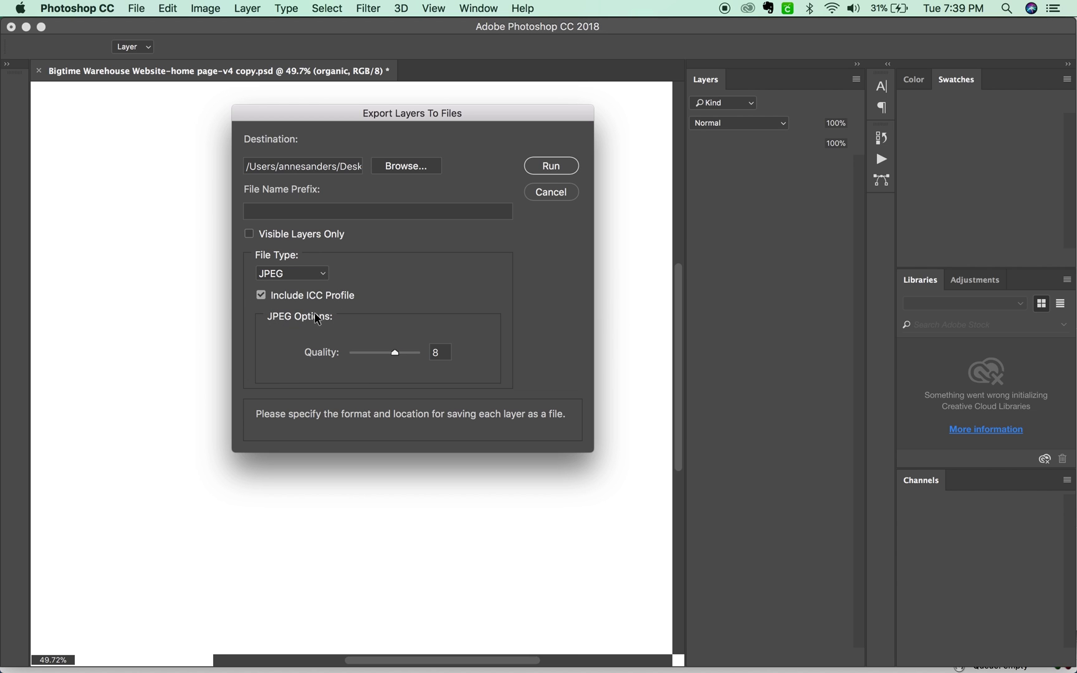
pyautogui.click(311, 278)
pyautogui.click(293, 368)
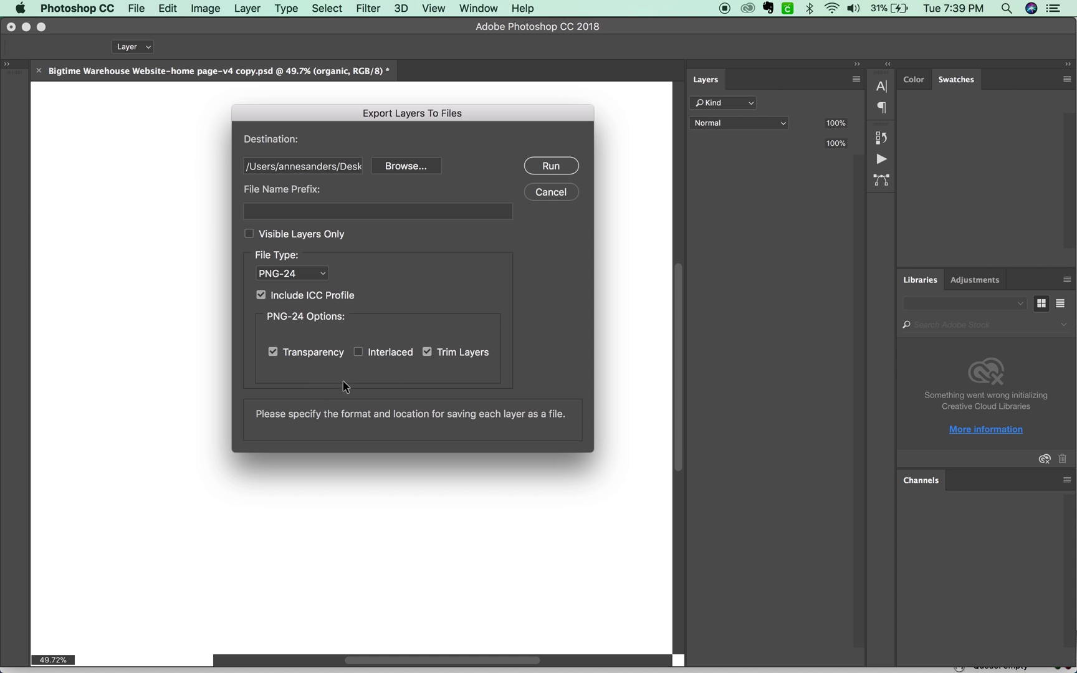
# - Run the layer export and dismiss the success message
pyautogui.click(561, 167)
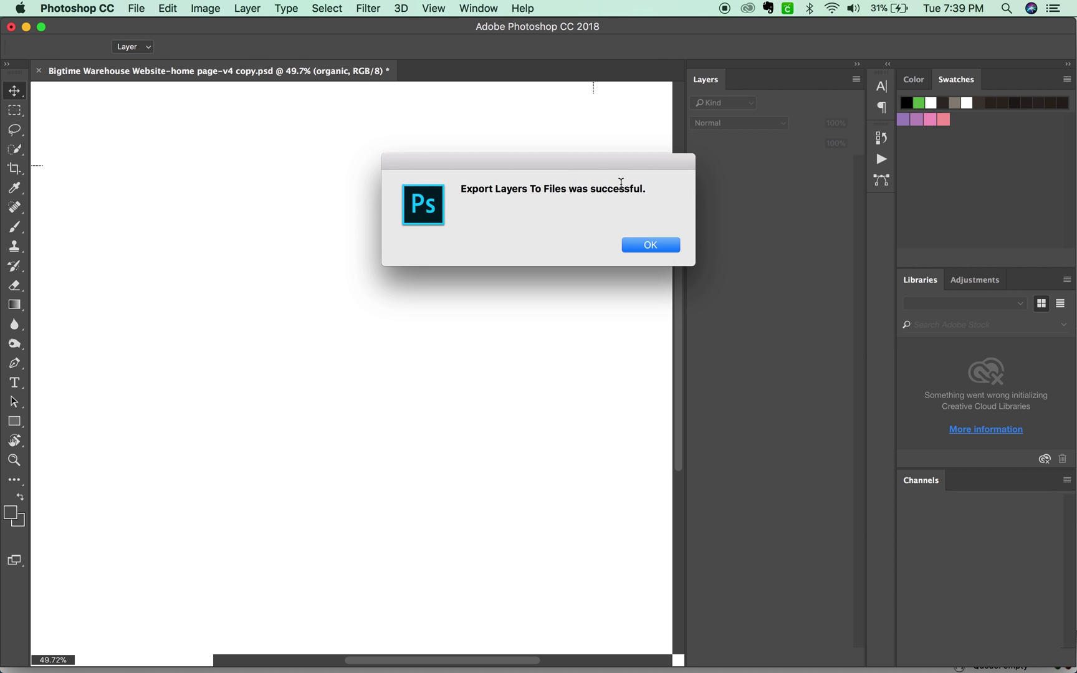
pyautogui.moveTo(515, 160); pyautogui.dragTo(432, 135)
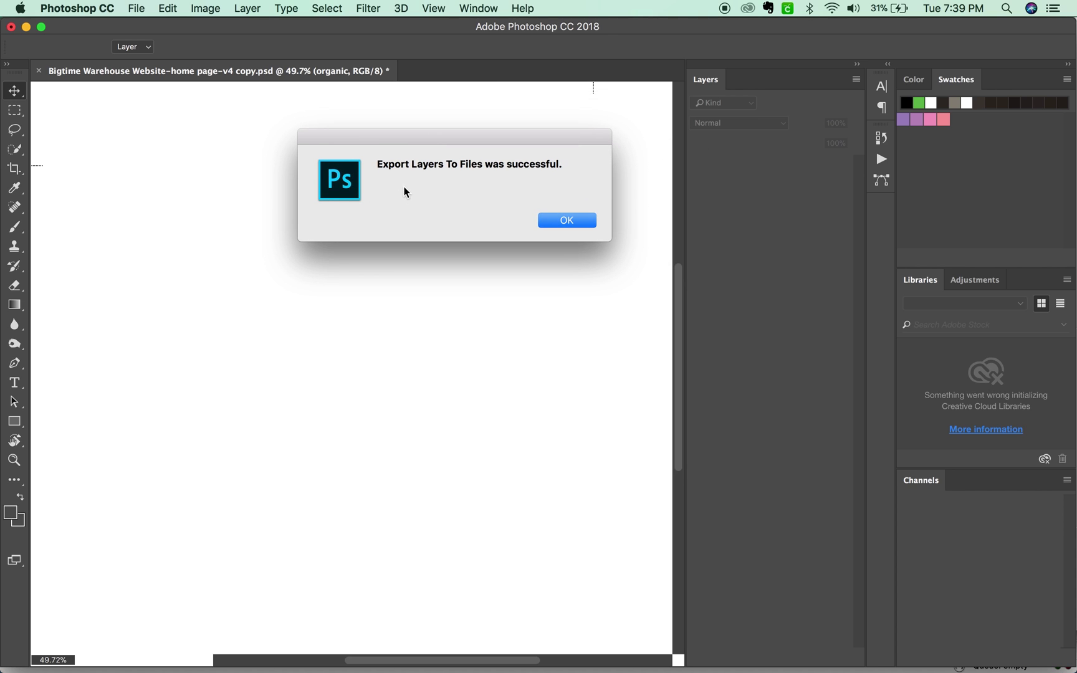
pyautogui.click(584, 221)
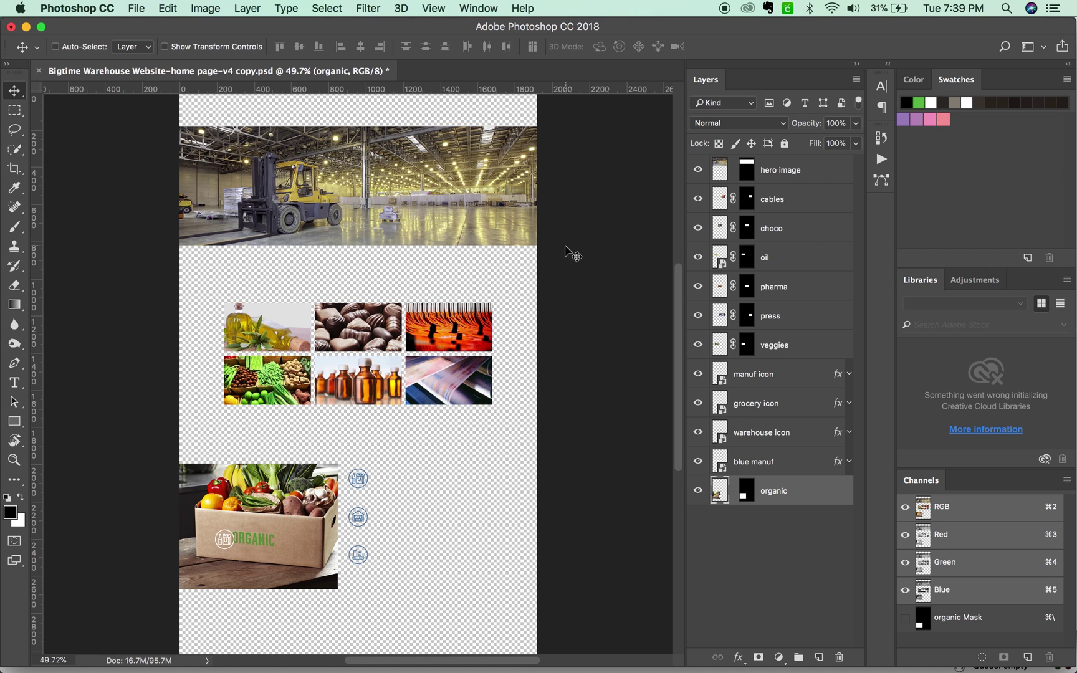
# - Open the Bigtime folder in Finder and Quick Look the hero, cables, chocolates, oil and pharma PNGs
pyautogui.click(41, 659)
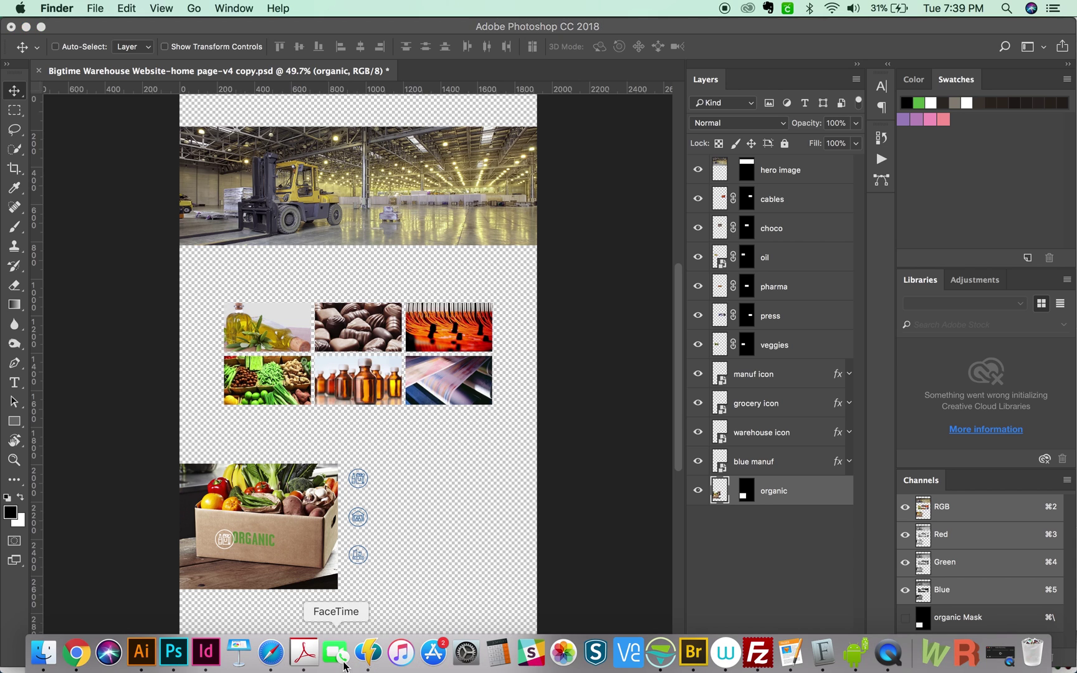
pyautogui.press('Down')
pyautogui.press('space')
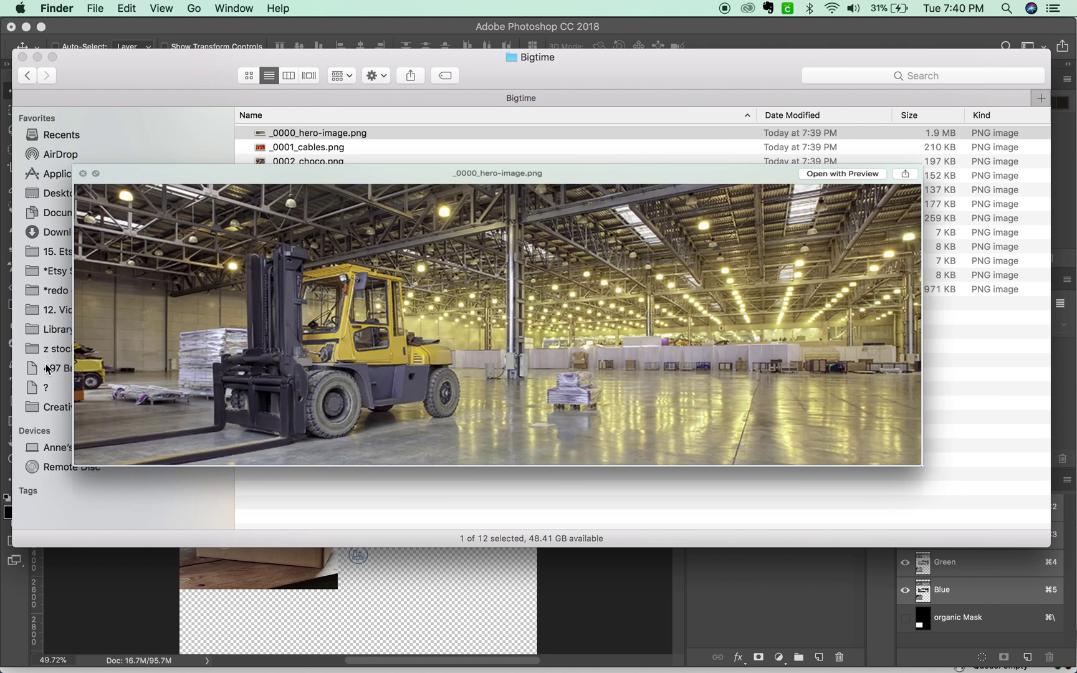
pyautogui.press('Down')
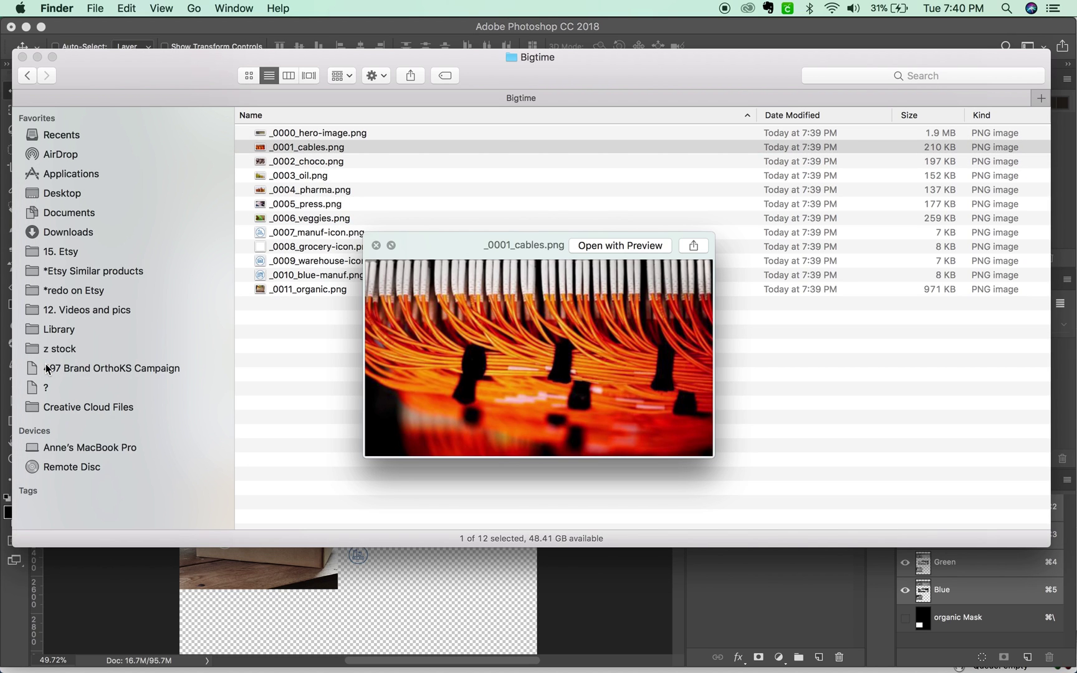
pyautogui.press('Down')
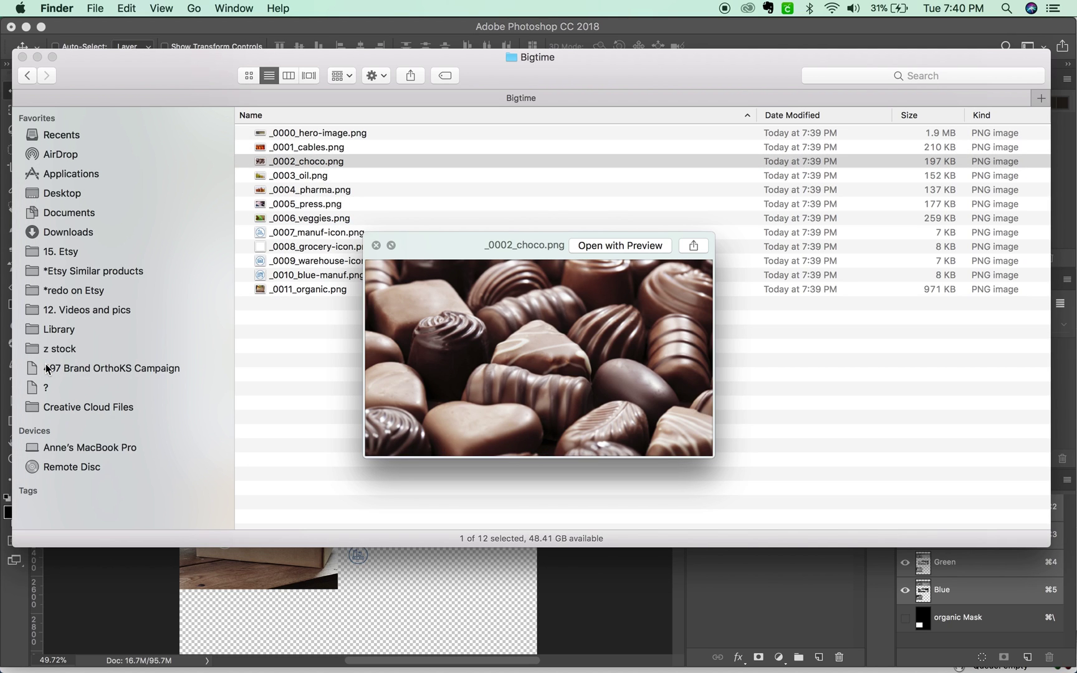
pyautogui.press('Down')
pyautogui.press('Down')
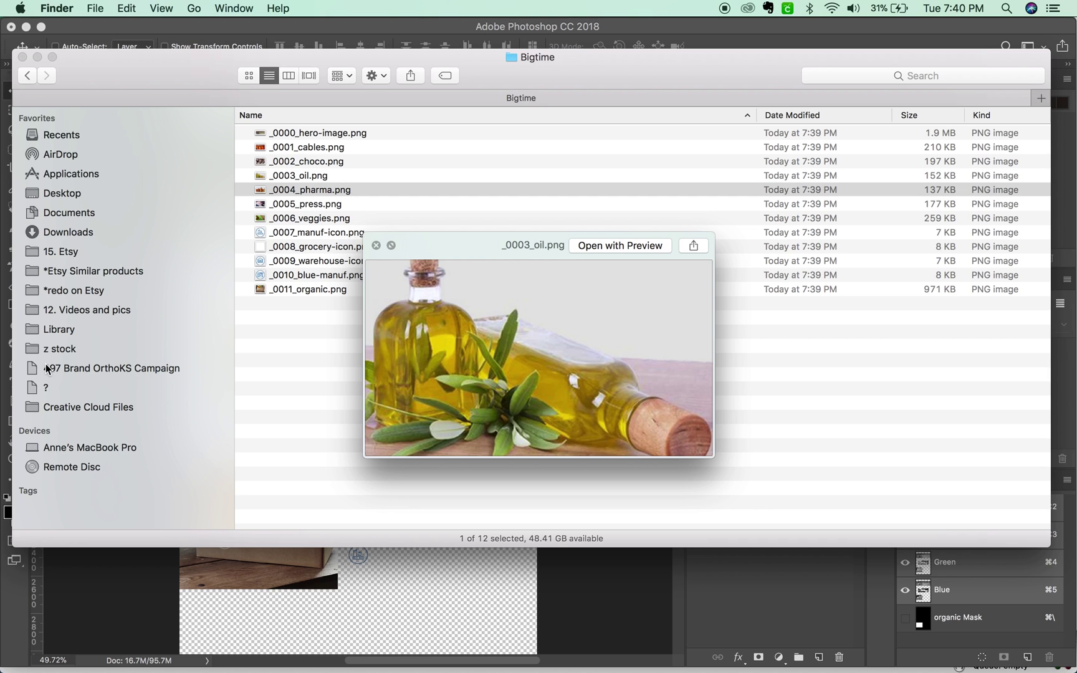
# - Preview the press, veggies, grocery icon, warehouse icon, blue manuf and organic PNGs
pyautogui.press('Down')
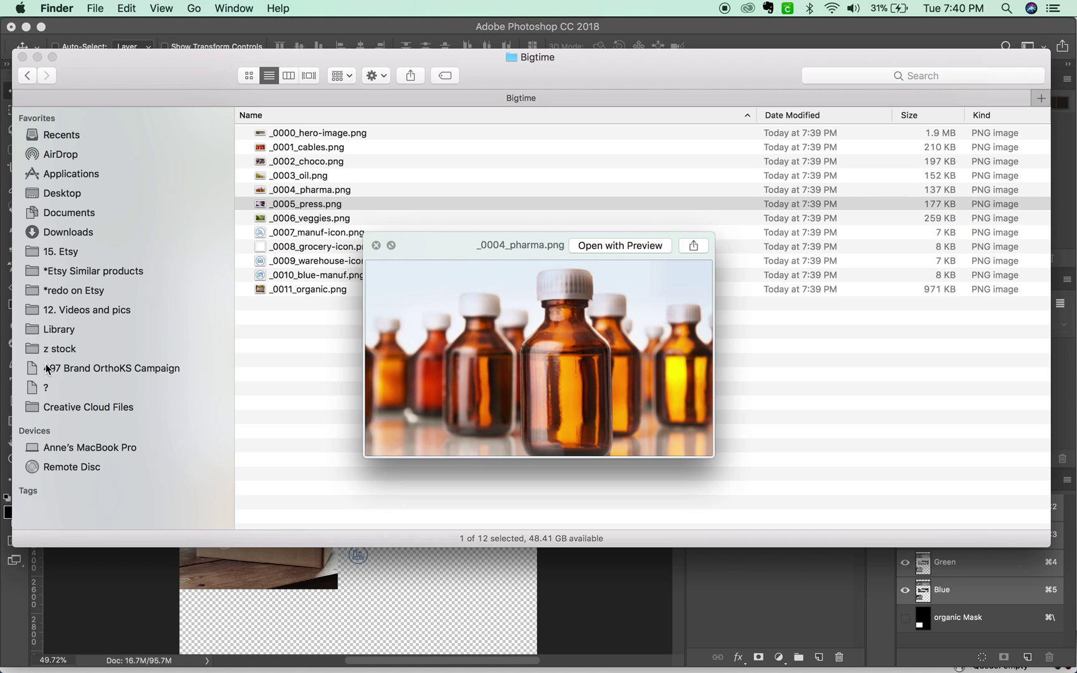
pyautogui.press('Down')
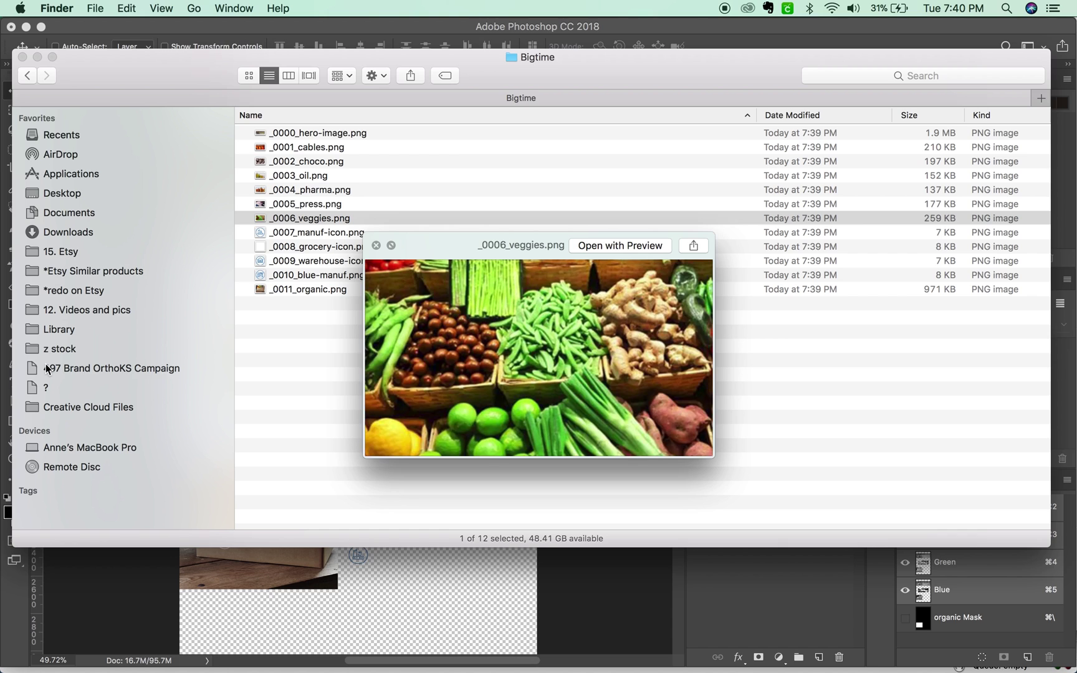
pyautogui.press('Down')
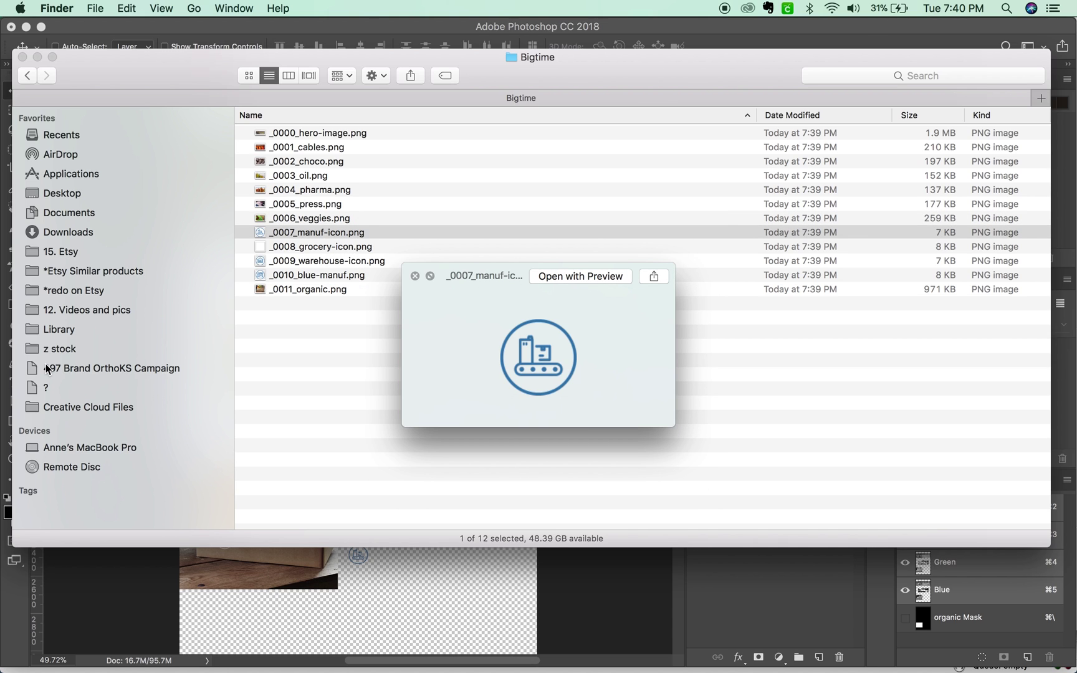
pyautogui.press('Down')
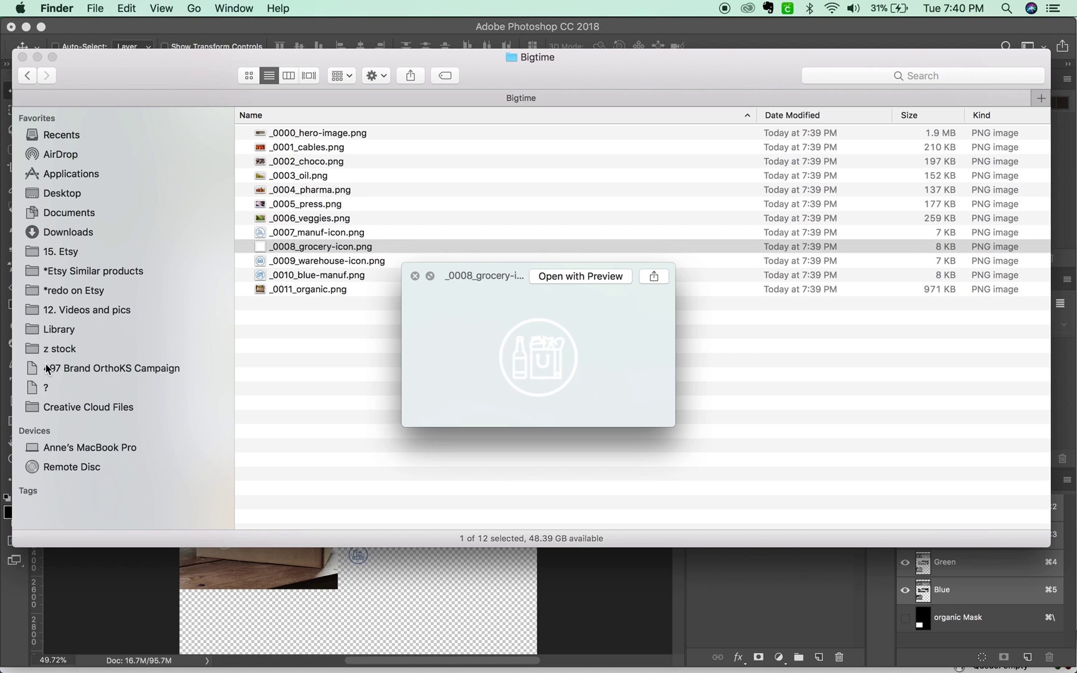
pyautogui.press('Down')
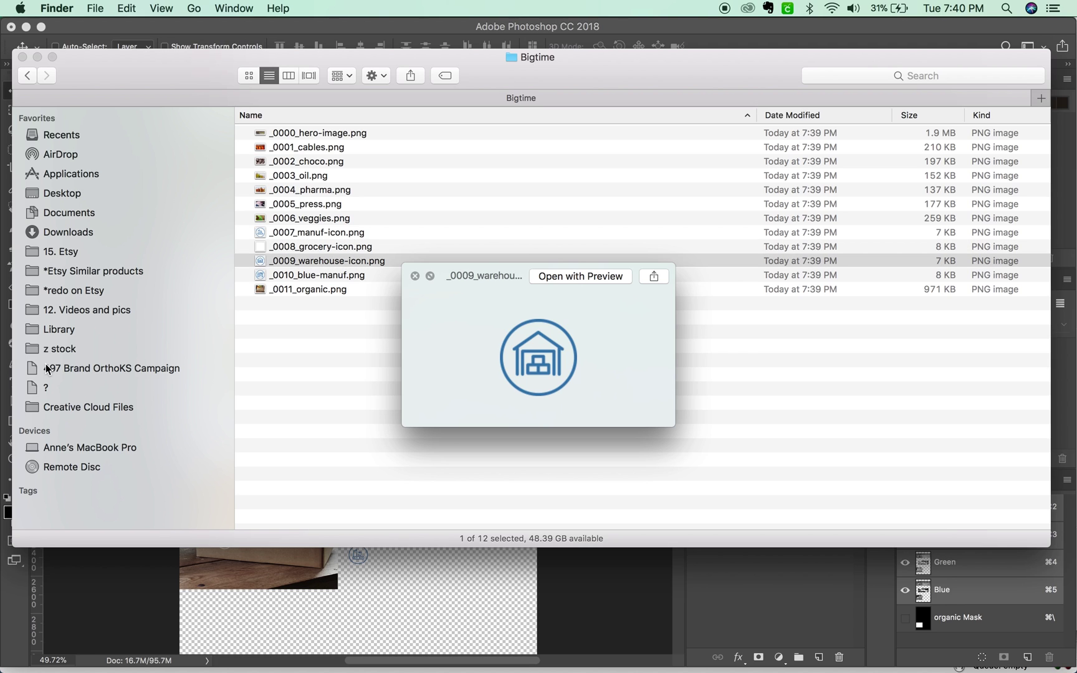
pyautogui.press('Down')
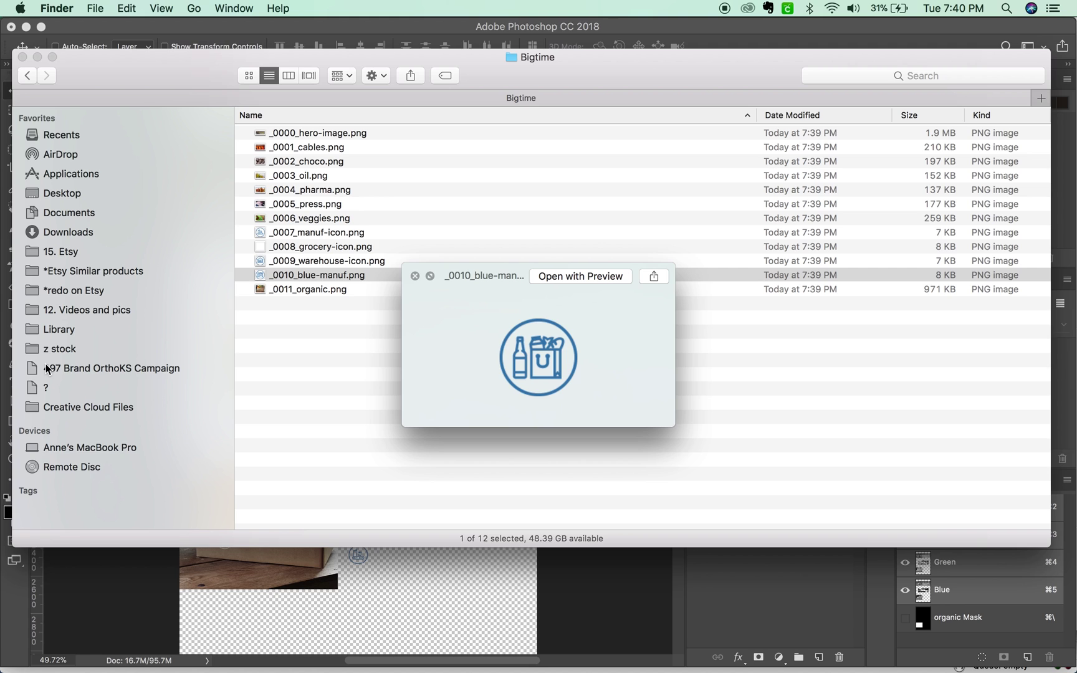
pyautogui.press('Down')
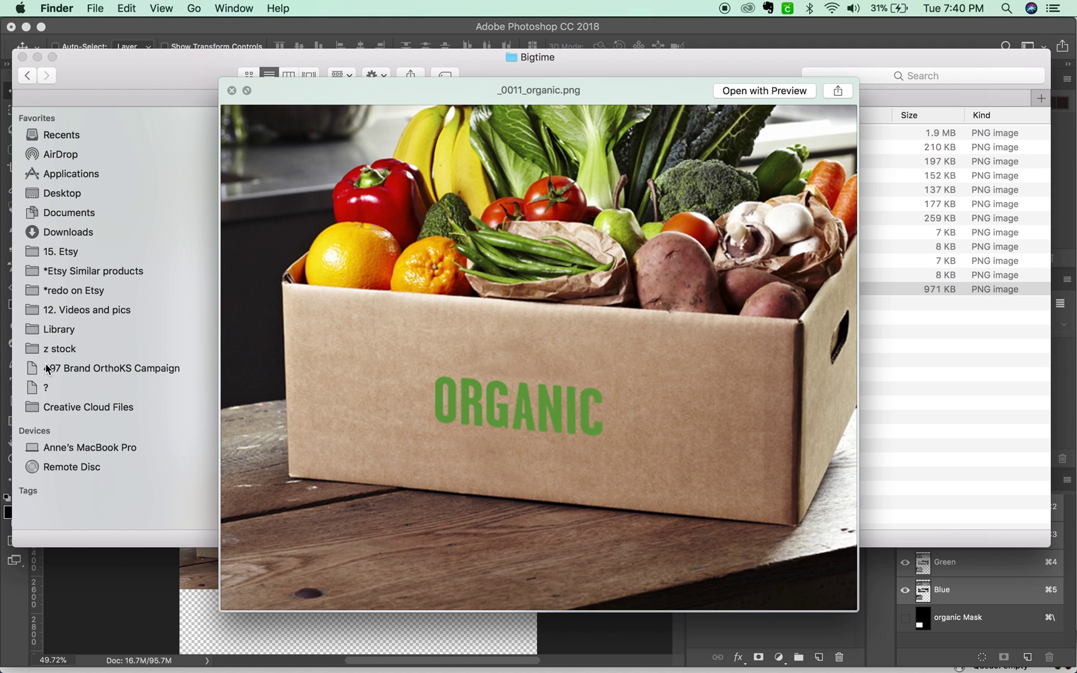